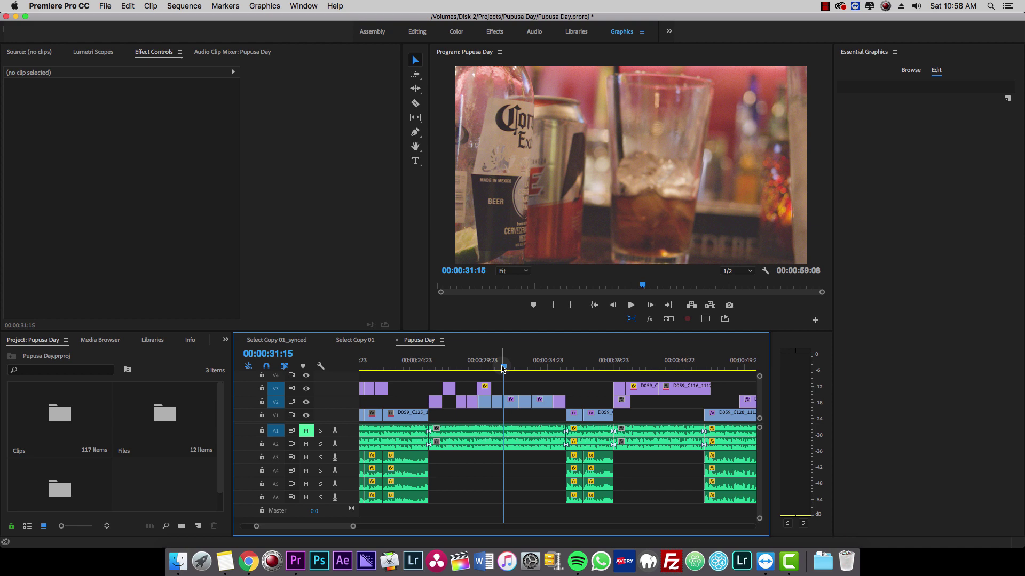
- Play the Pupusa Day edit, zooming the timeline out and back, and stop at 00:00:37:10
key(space)
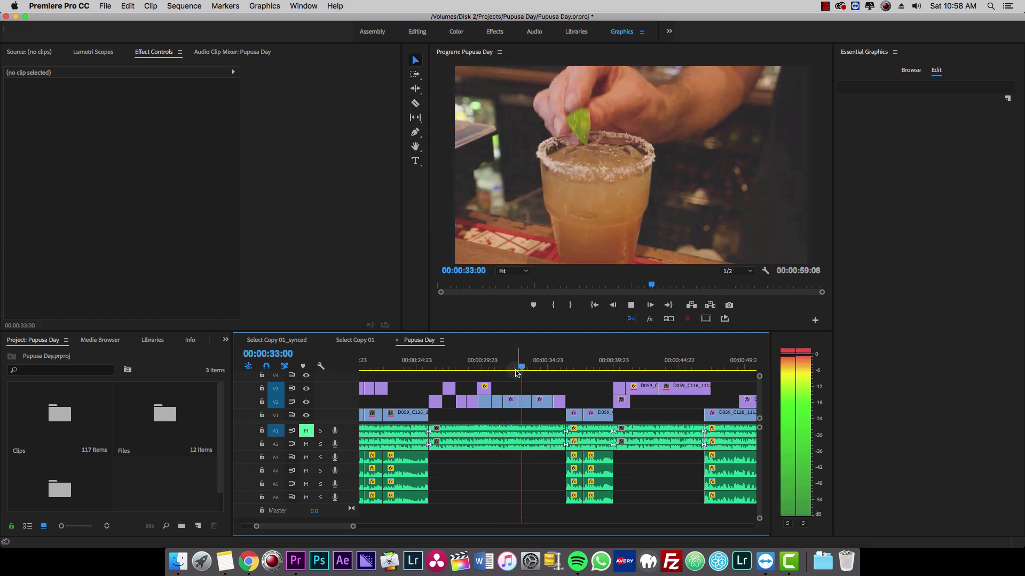
key(minus)
key(minus)
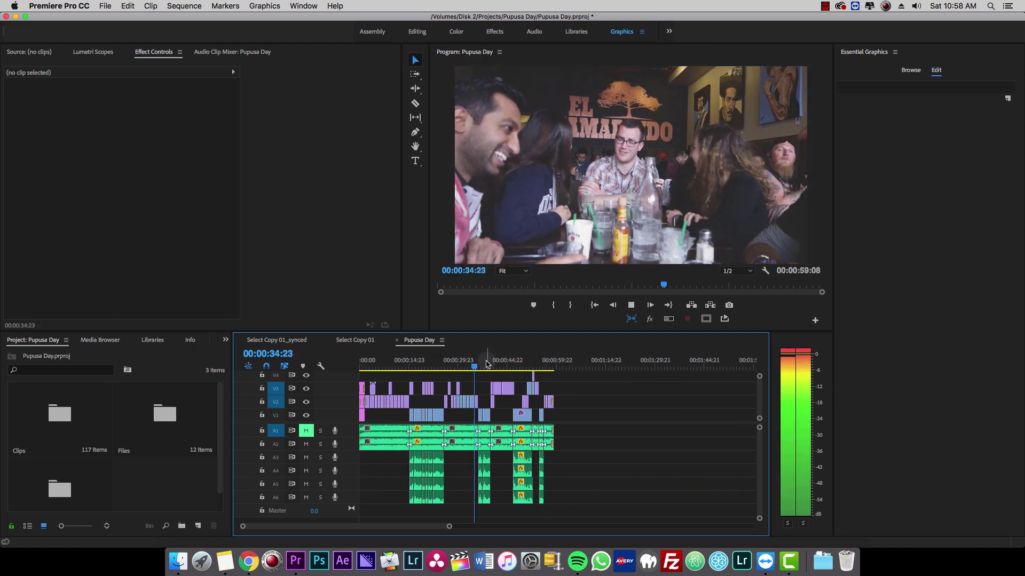
key(equal)
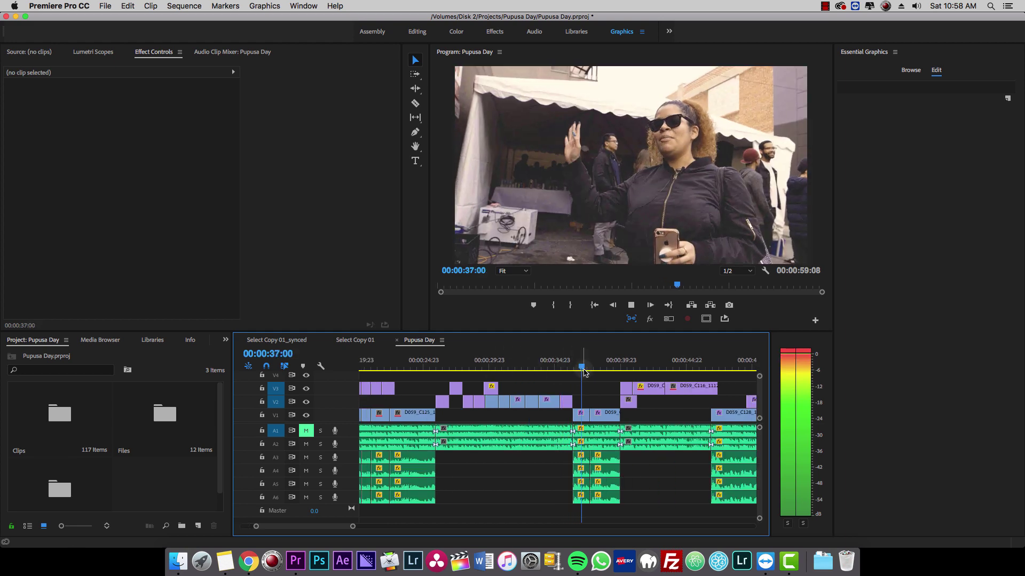
key(space)
key(d)
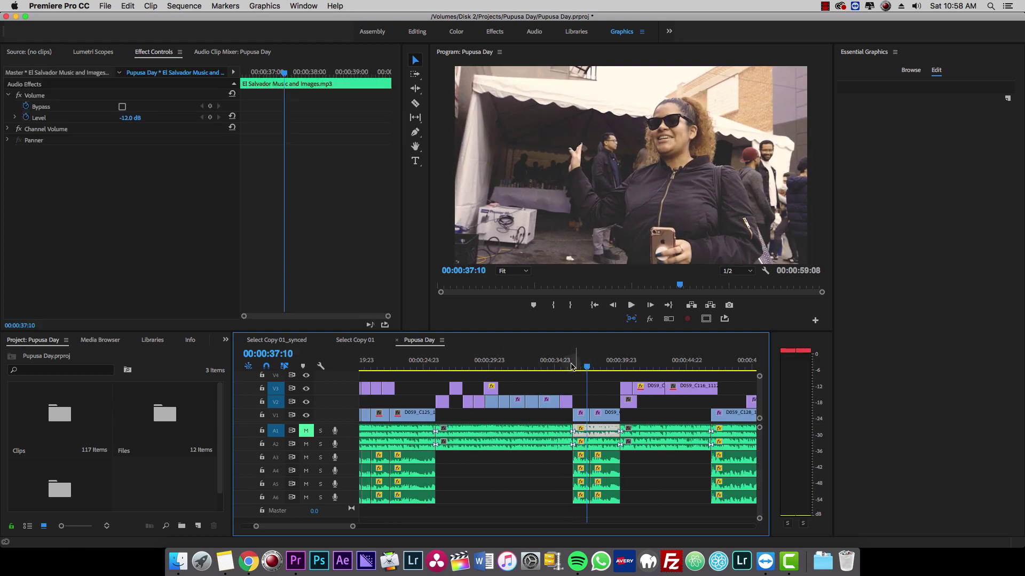
click(536, 378)
- Begin a new sequence from the Digital SLR > 1080p > DSLR 1080p24 preset
click(187, 498)
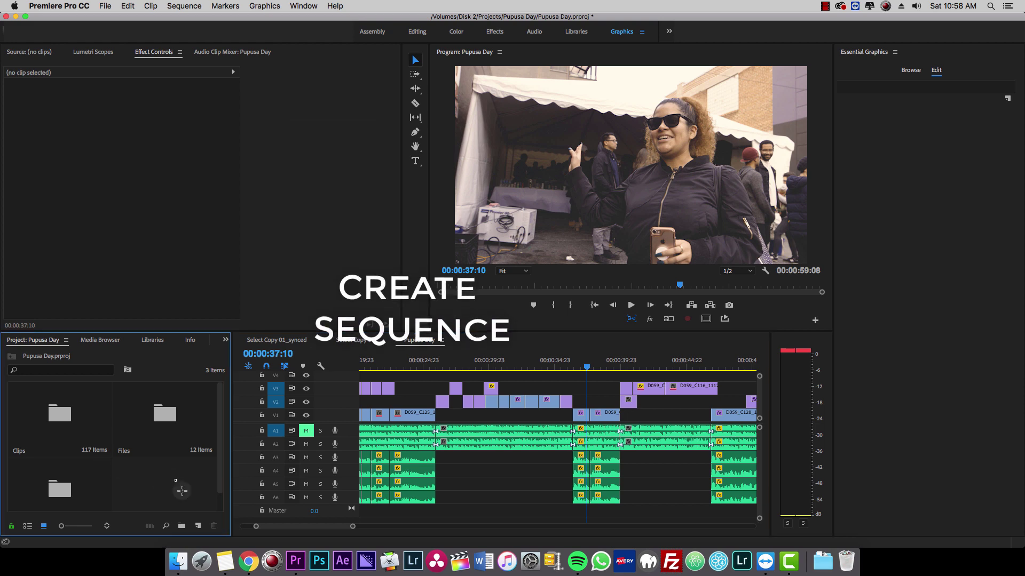
scroll(190, 502, down, 1)
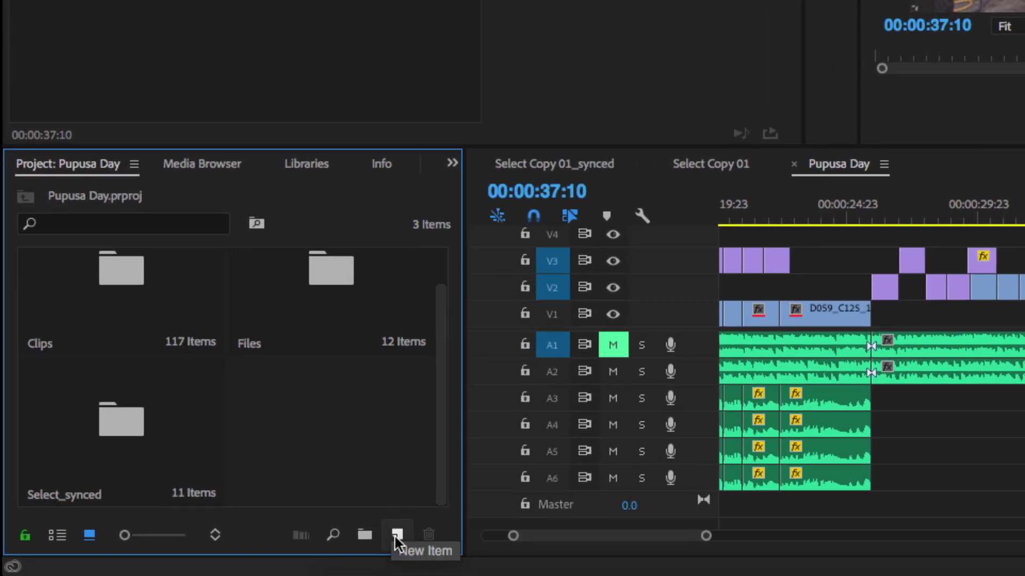
click(395, 536)
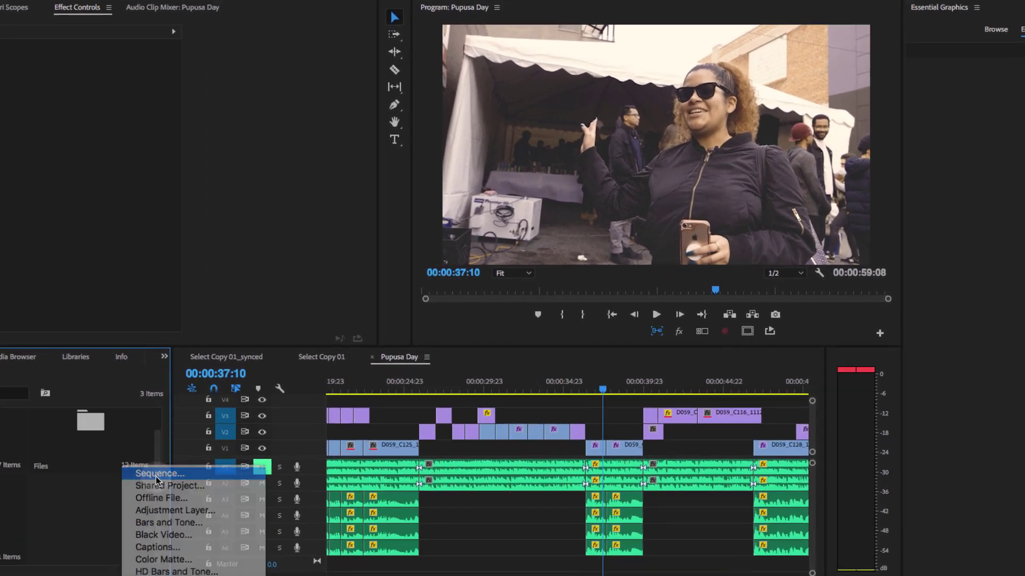
click(221, 441)
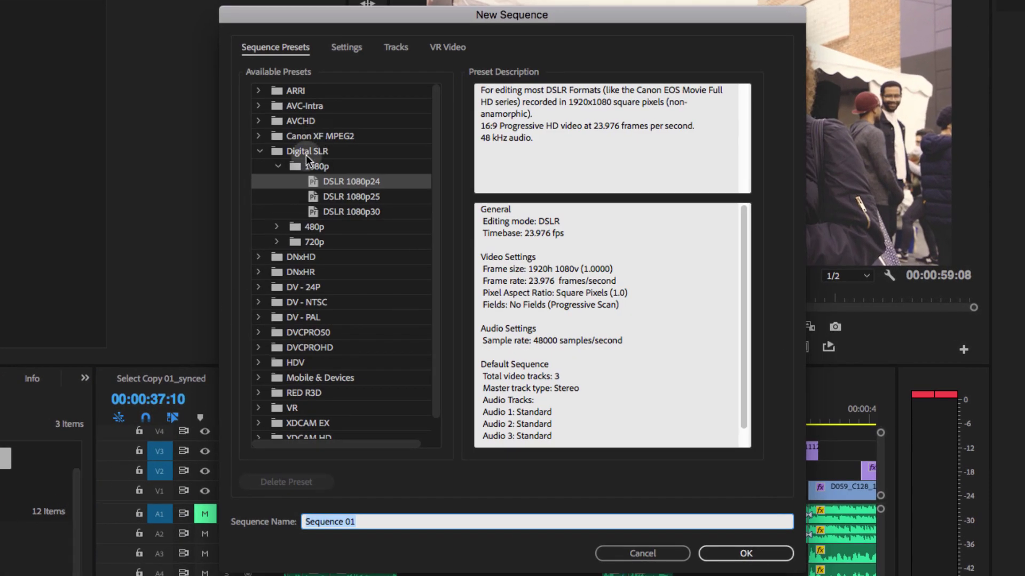
click(264, 155)
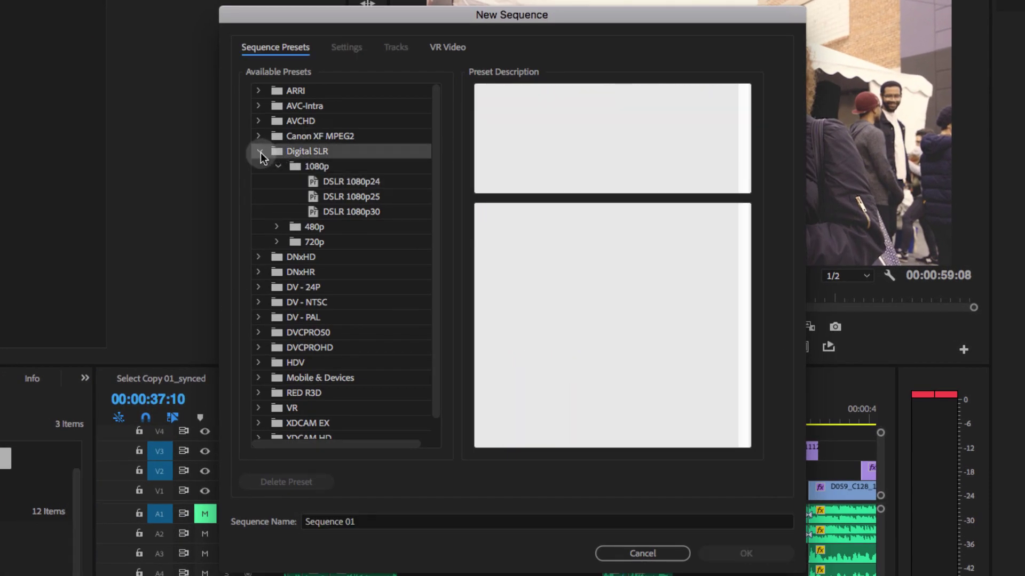
click(301, 168)
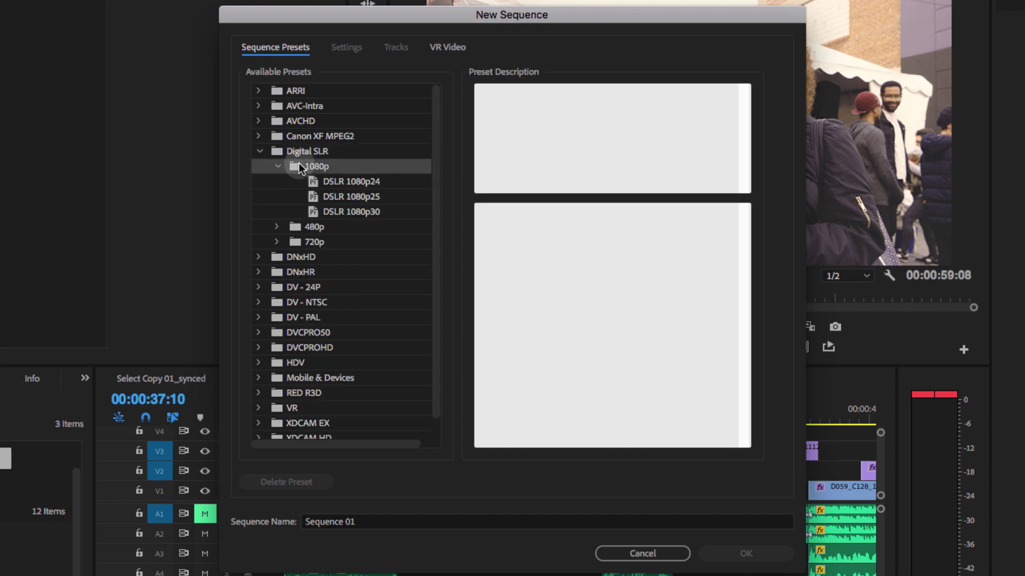
click(375, 186)
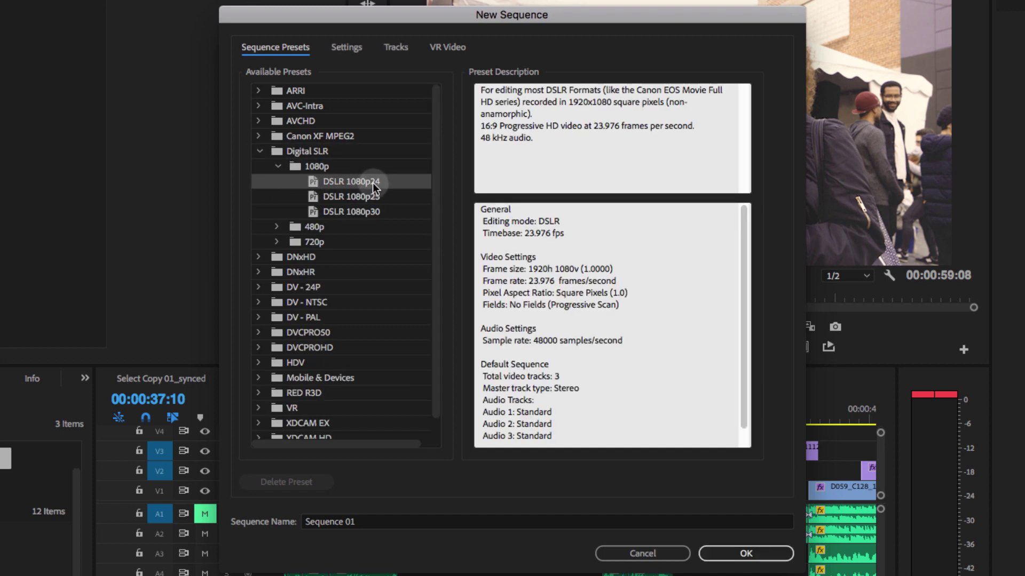
- Set the frame width to 1080 for a square frame, name the sequence IG, and create it
click(348, 49)
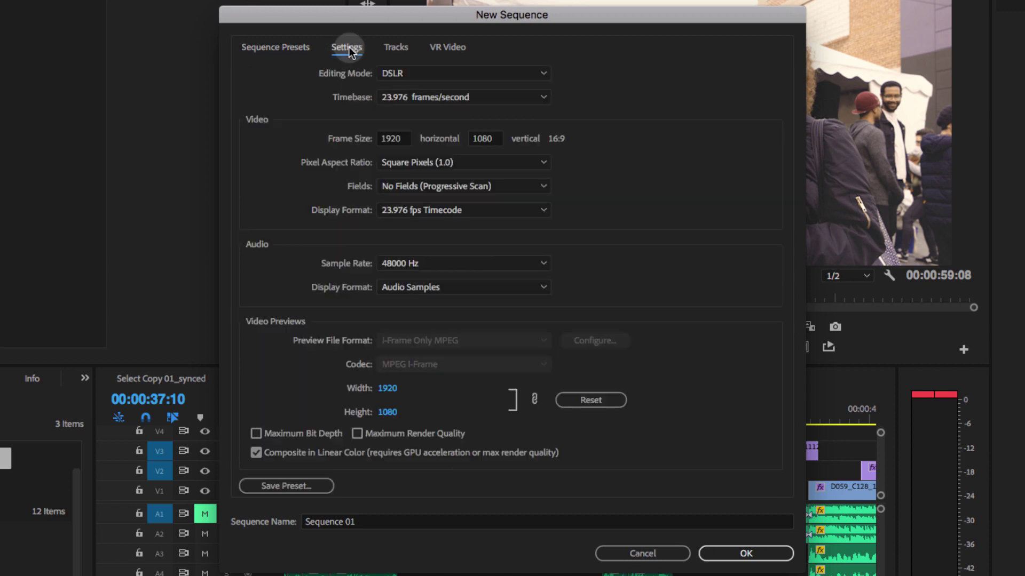
click(404, 139)
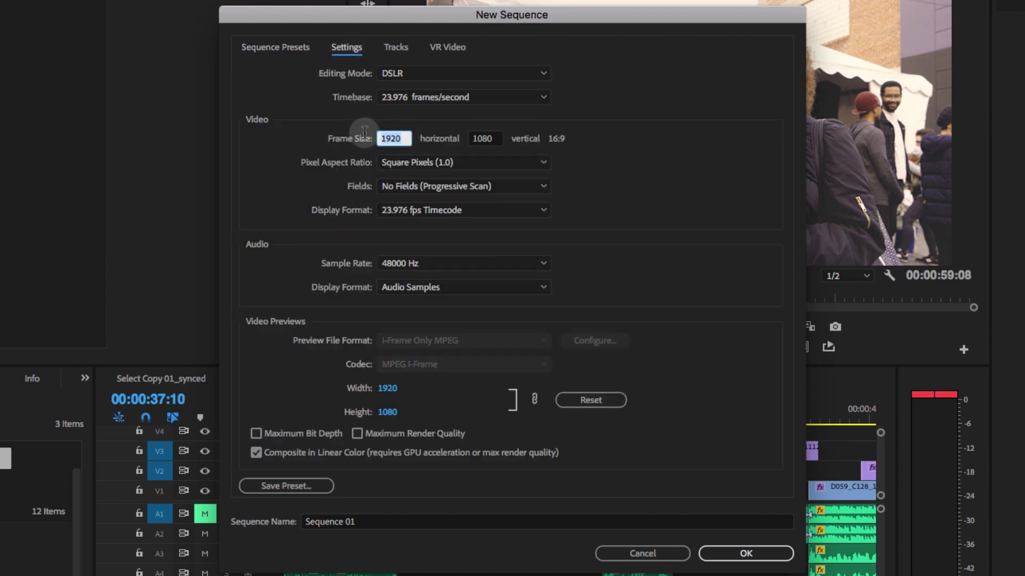
text(1080)
click(581, 151)
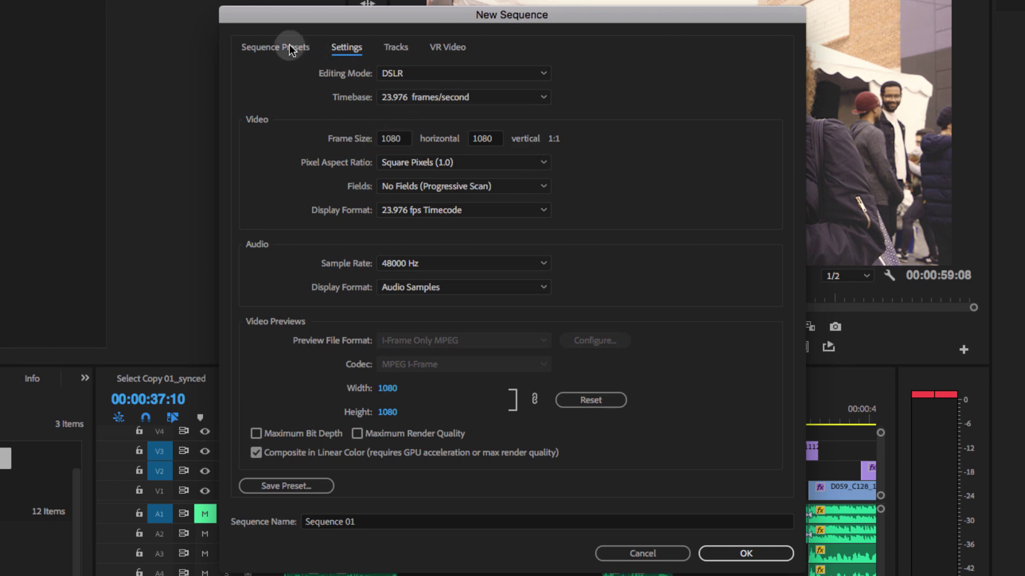
click(373, 522)
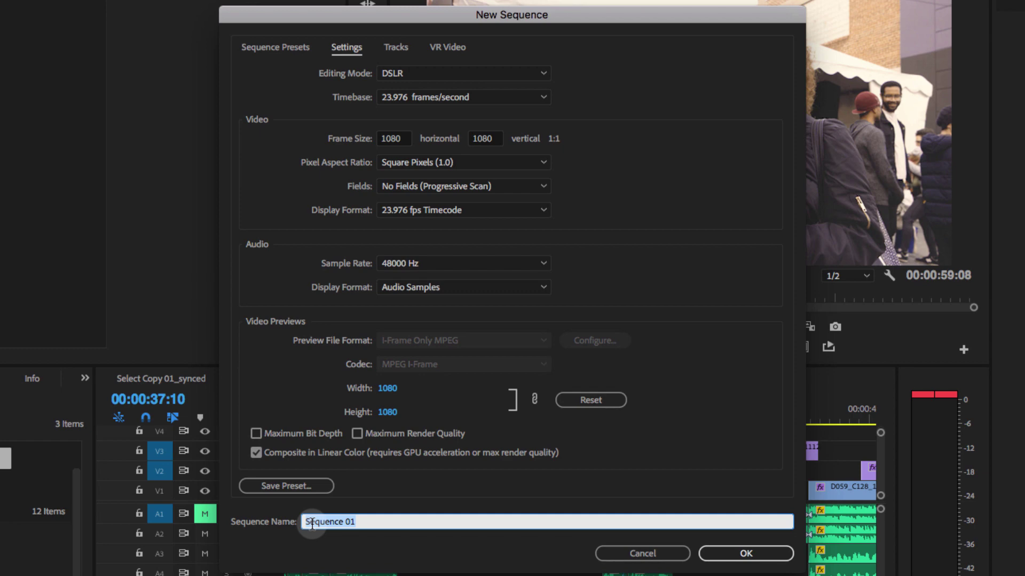
text(IG)
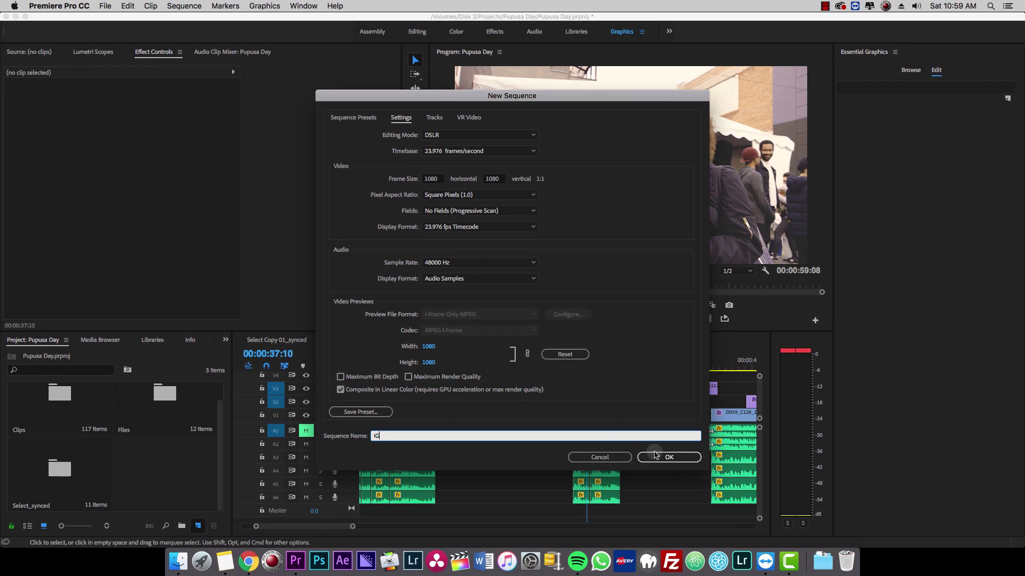
click(657, 458)
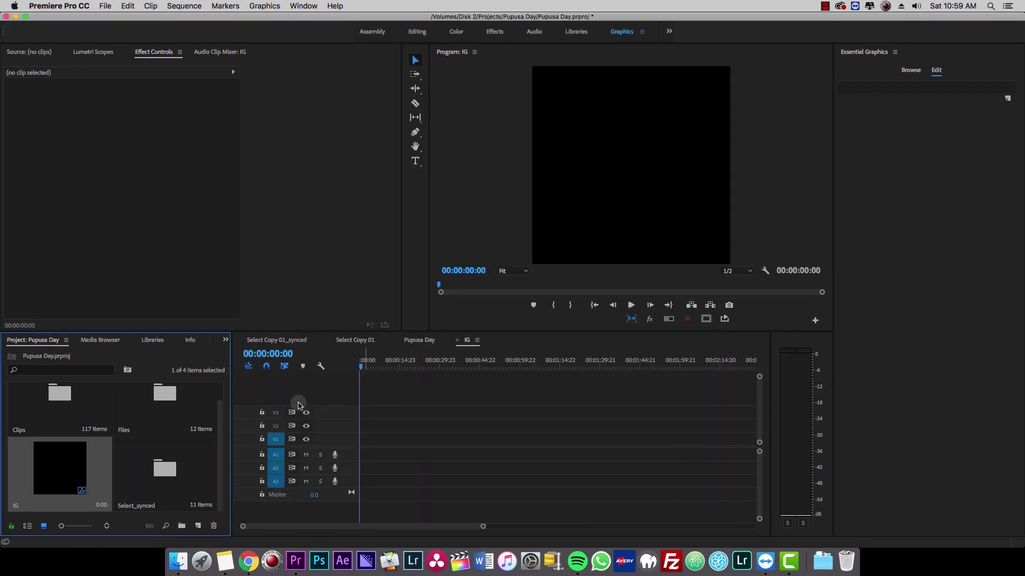
- Reveal the Pupusa Day sequence in its project bin, then return to the empty IG timeline
click(420, 341)
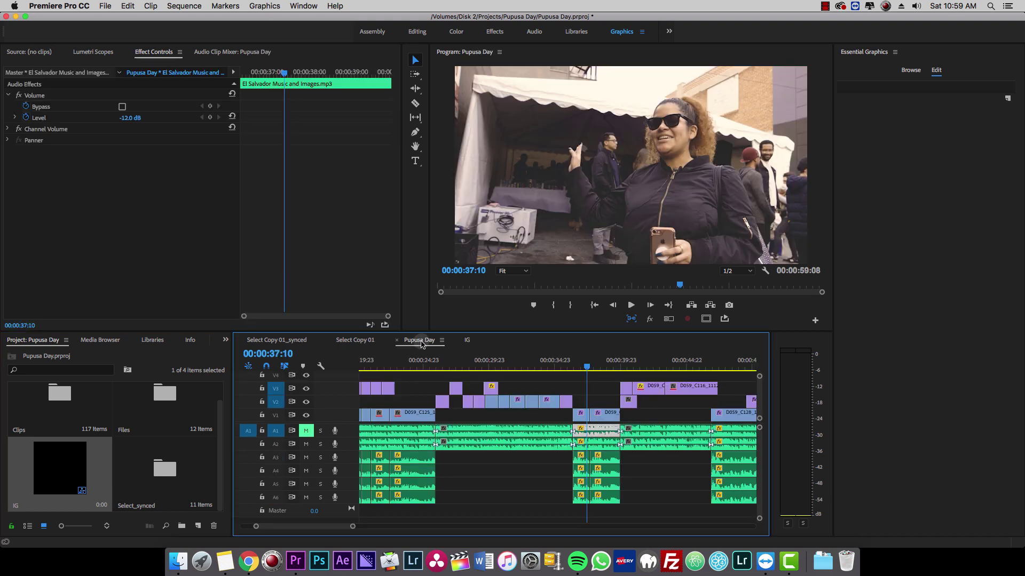
click(463, 340)
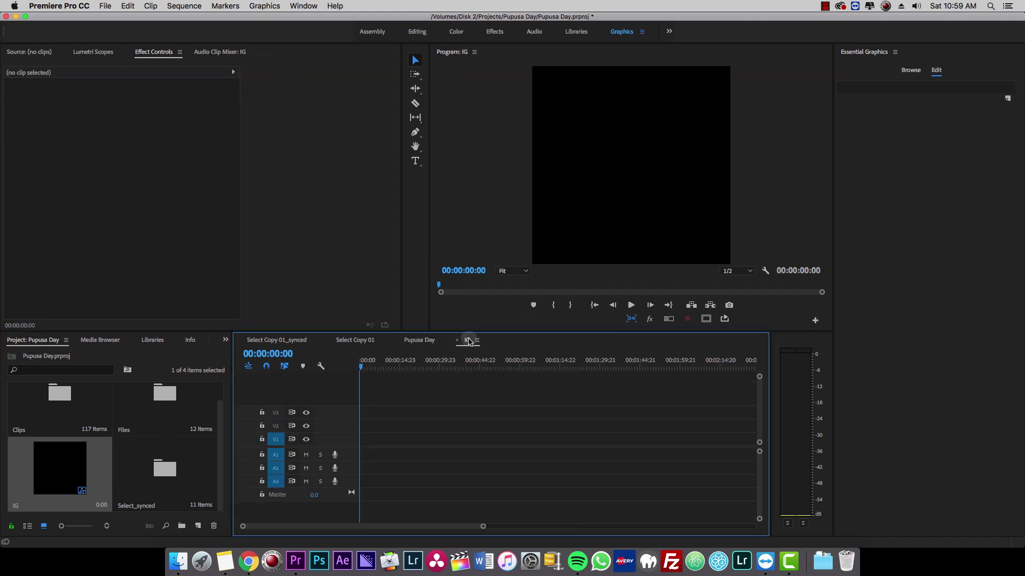
click(422, 342)
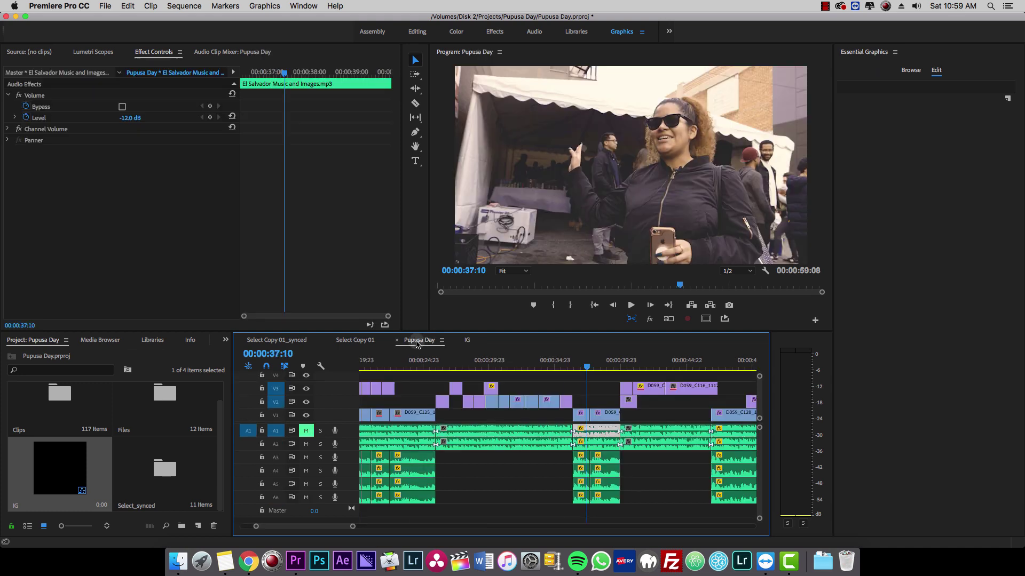
right_click(417, 344)
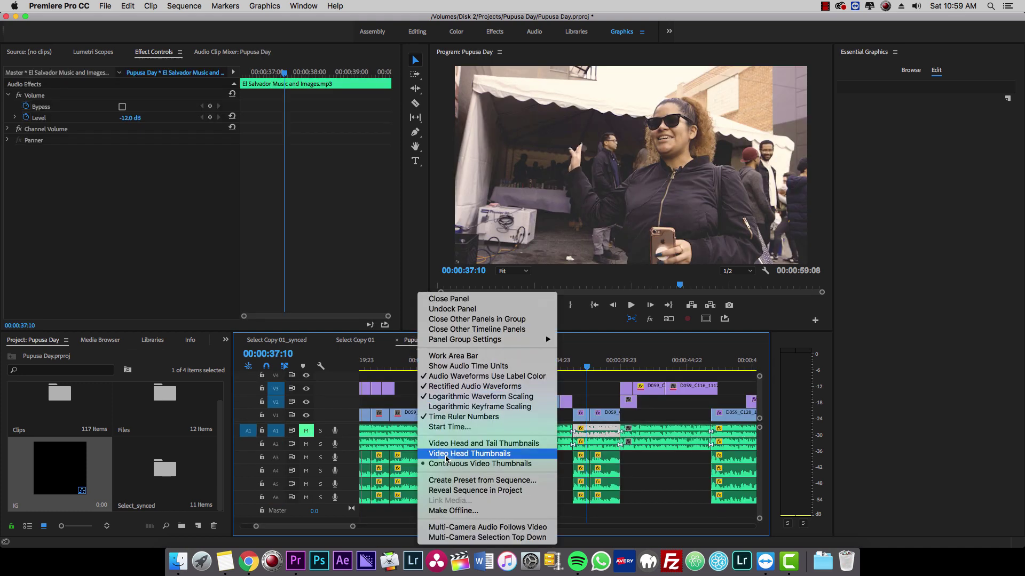
click(469, 491)
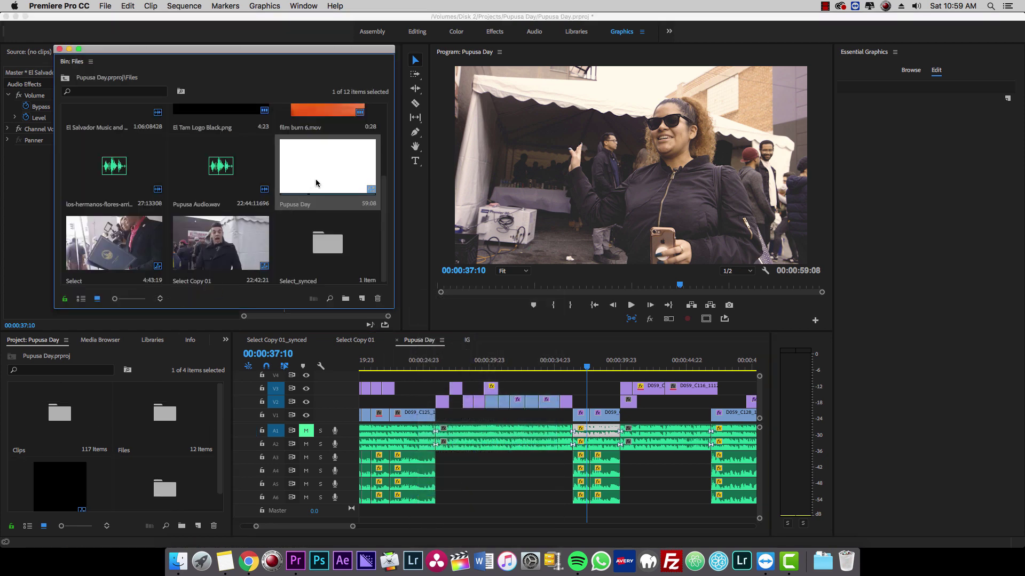
click(468, 340)
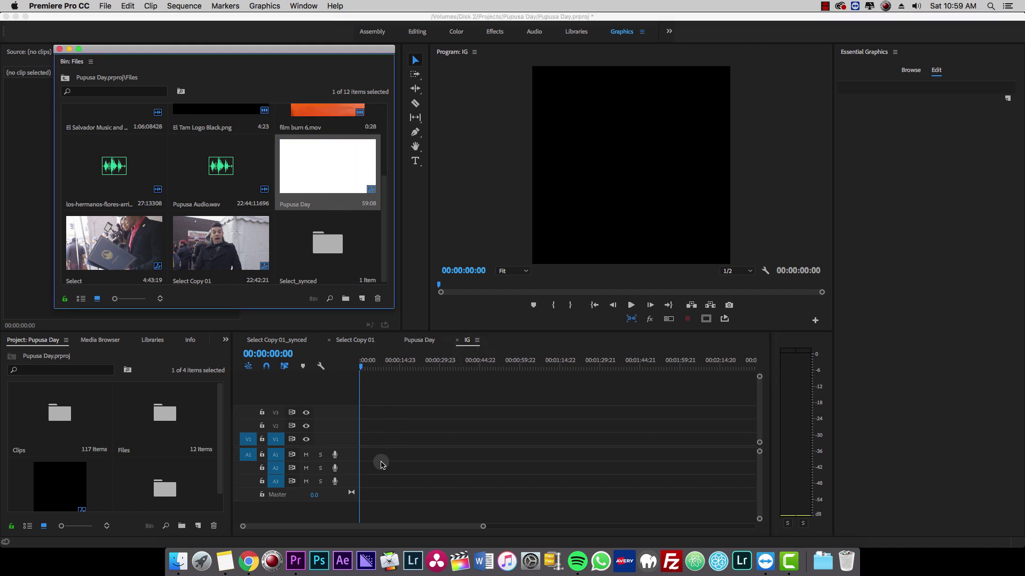
- Drop the Pupusa Day sequence into IG, keeping IG's square settings, and preview it from 9 seconds
drag(317, 166, 358, 449)
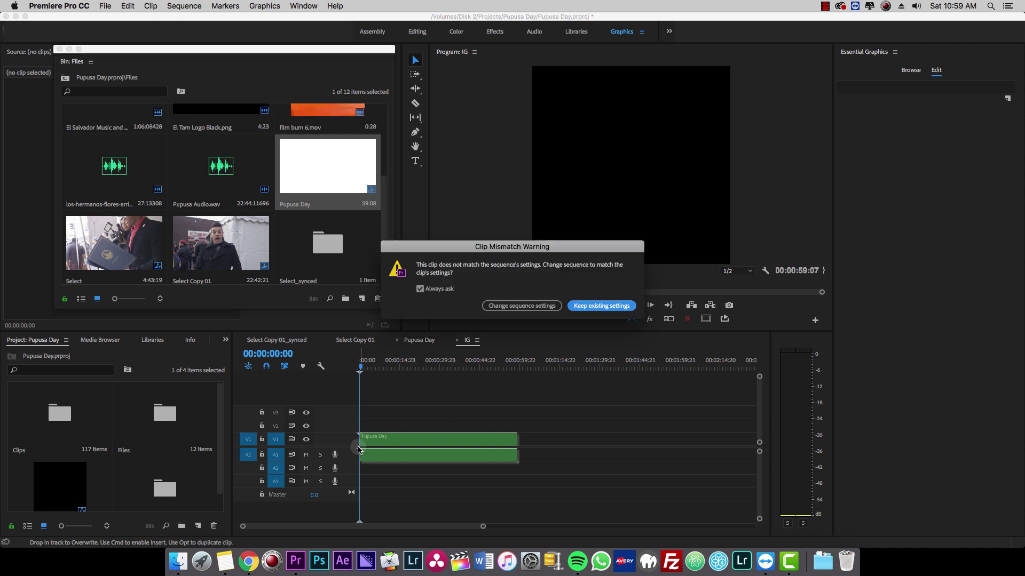
click(601, 306)
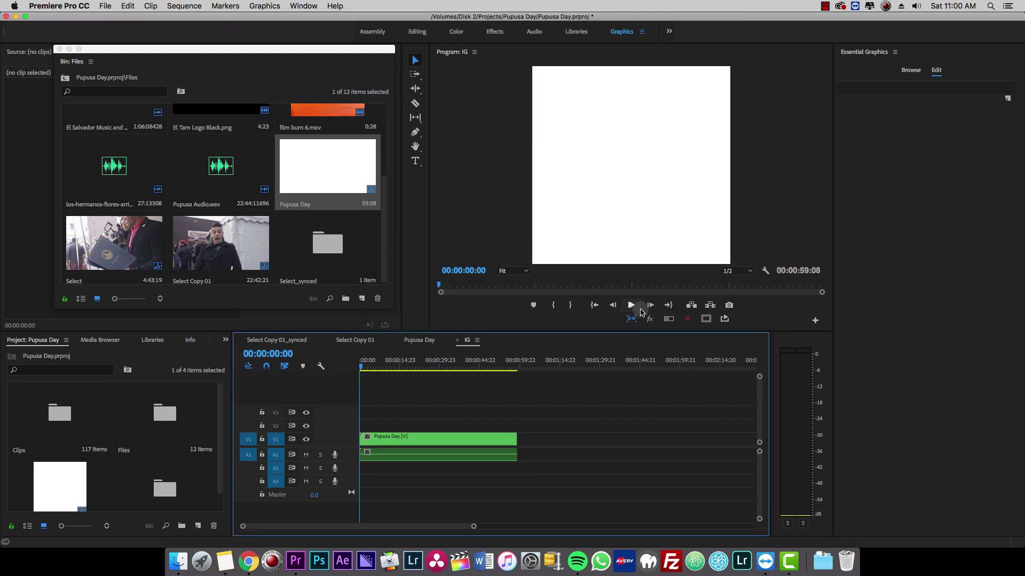
click(632, 305)
click(388, 363)
click(632, 306)
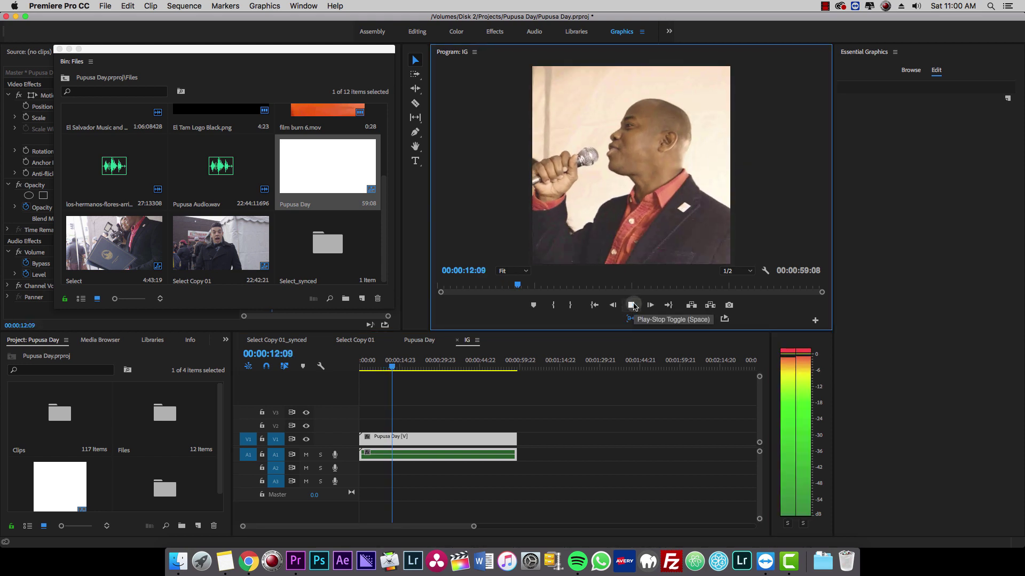
click(632, 305)
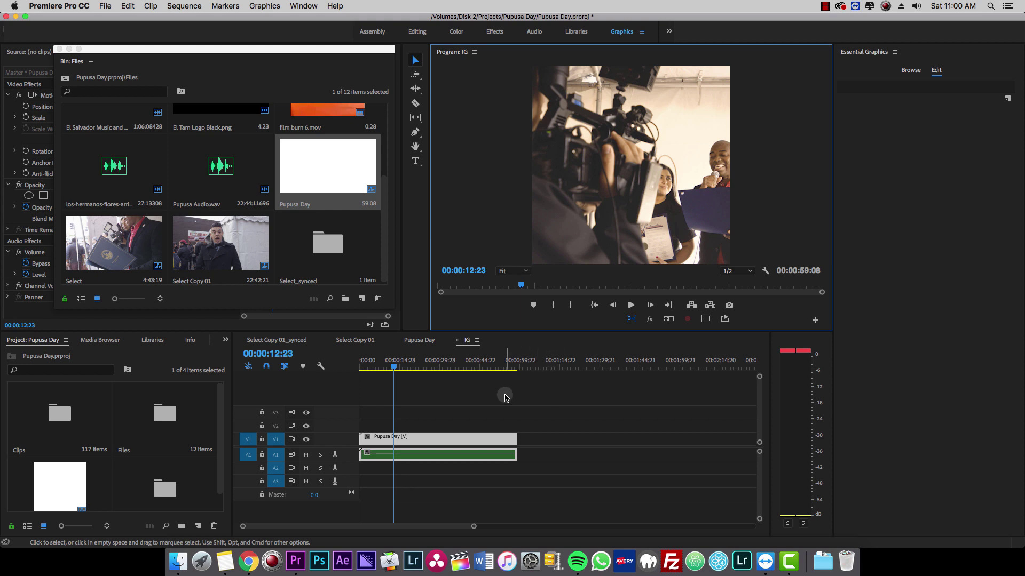
- Apply Scale to Frame Size to the Pupusa Day clip, then scrub to about 17:04 and deselect
right_click(410, 441)
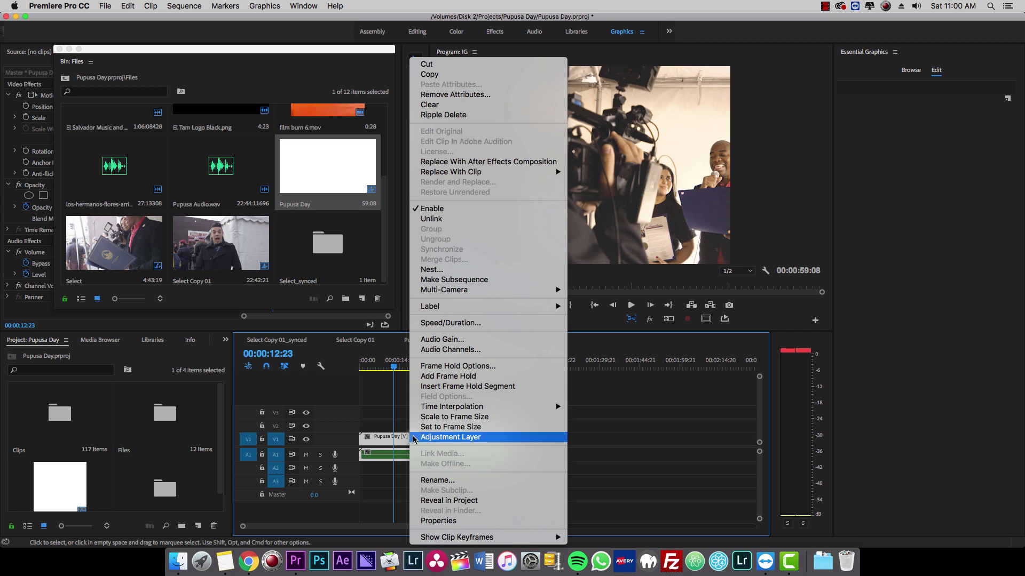
click(460, 420)
drag(394, 366, 407, 368)
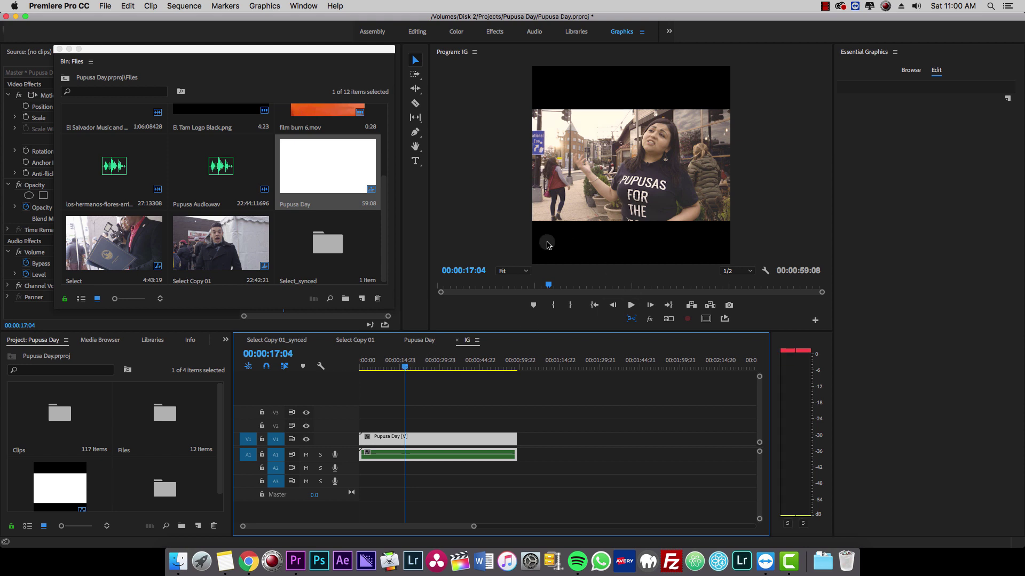
click(522, 409)
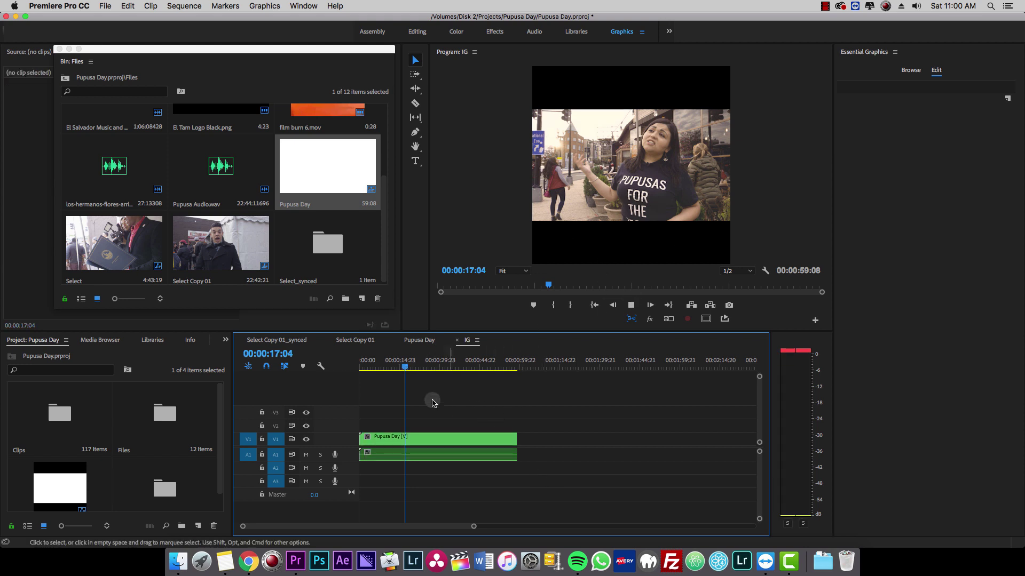
- Razor the Pupusa Day clip at 17:19 and 19:01
key(space)
drag(408, 366, 408, 368)
key(c)
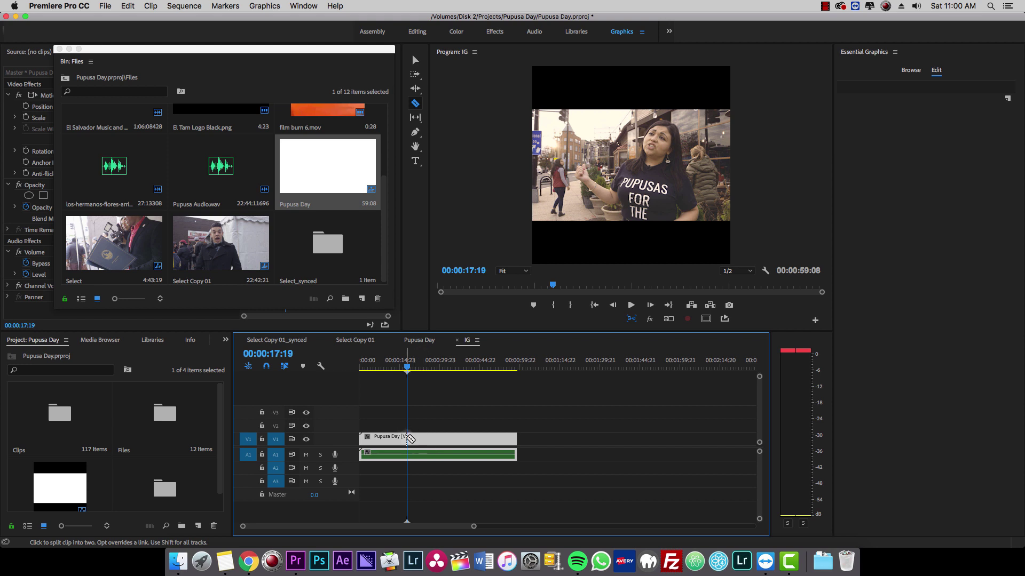
click(410, 439)
key(=)
key(=)
key(=)
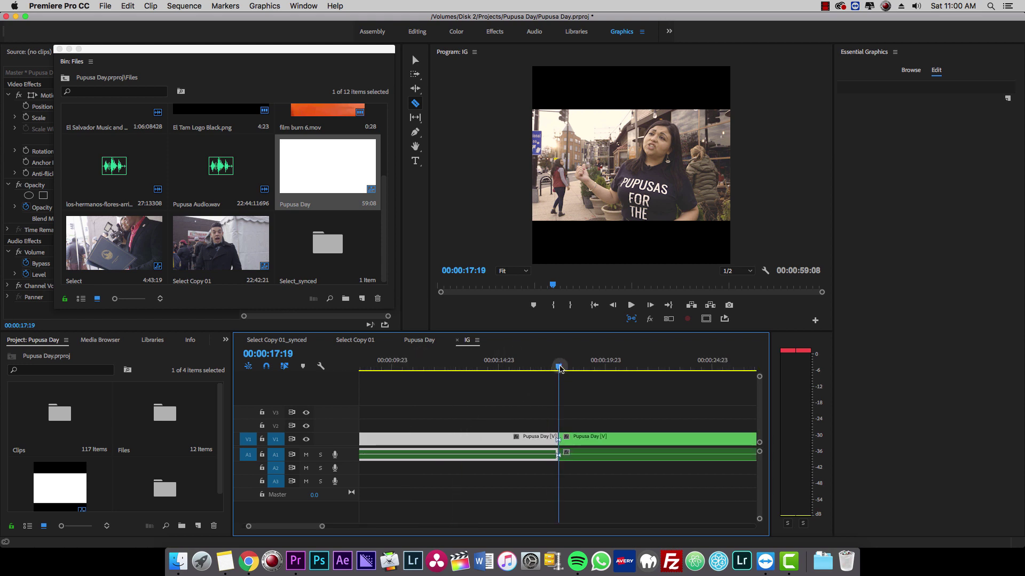
drag(560, 369, 588, 376)
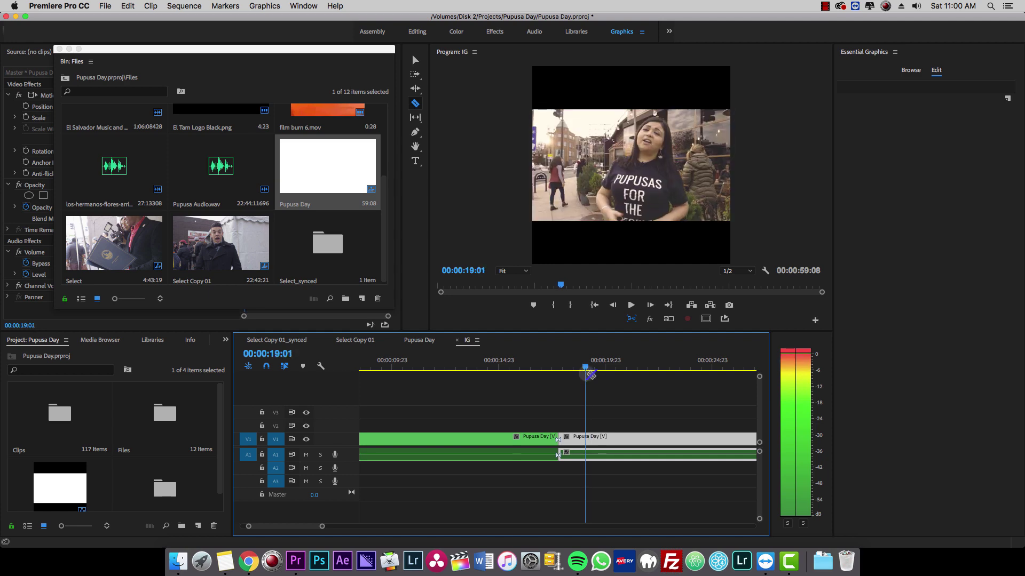
click(586, 438)
key(v)
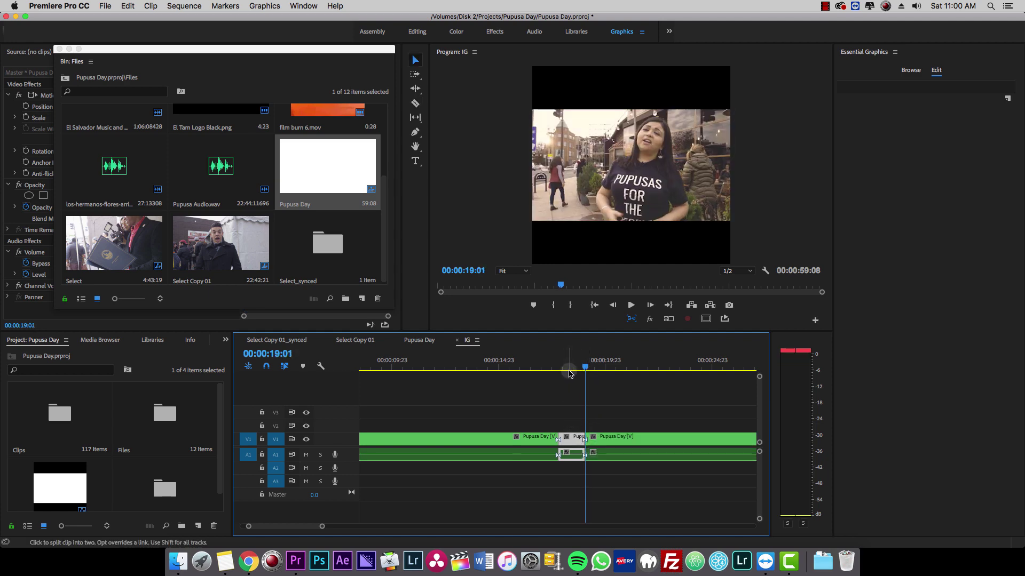
- Scale the short middle piece to fill the frame and play through the cuts from 17:02
click(574, 370)
right_click(570, 451)
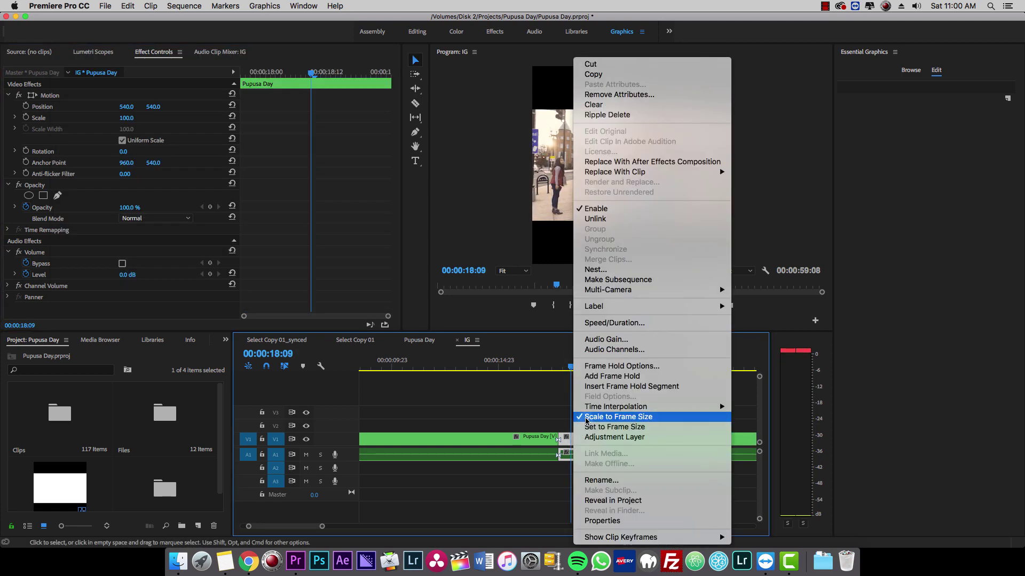
click(586, 419)
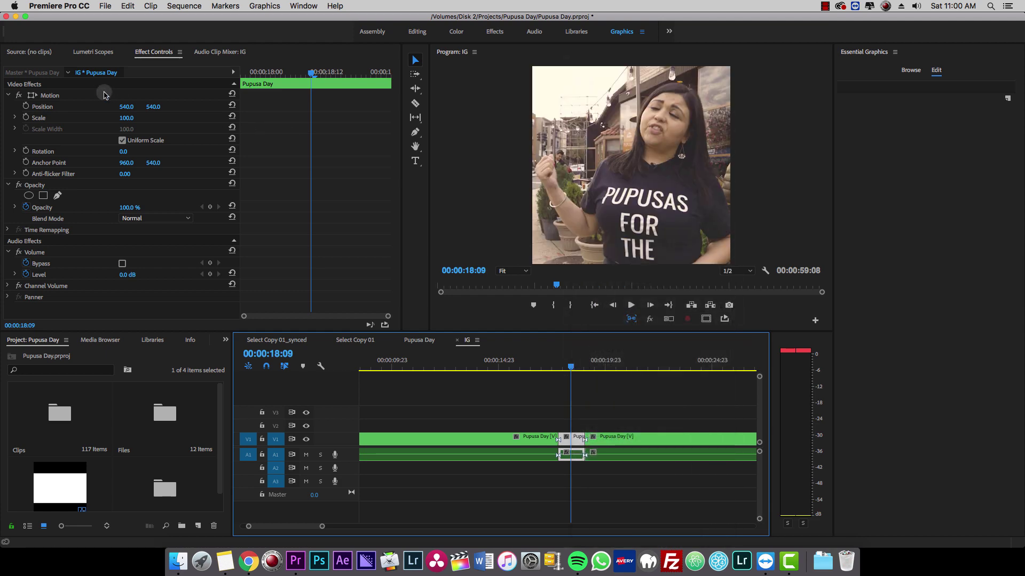
key(space)
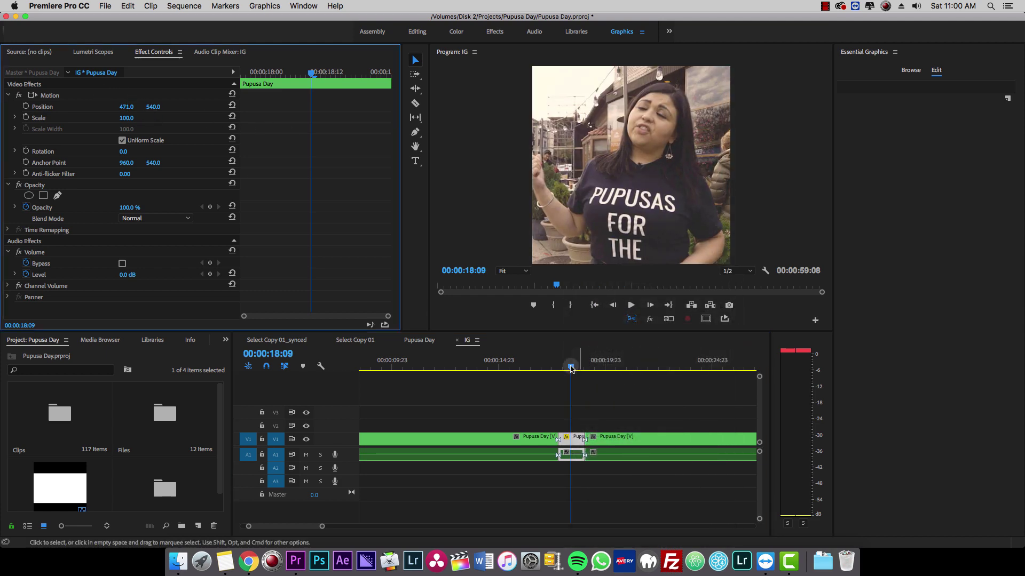
click(544, 367)
drag(545, 368, 543, 367)
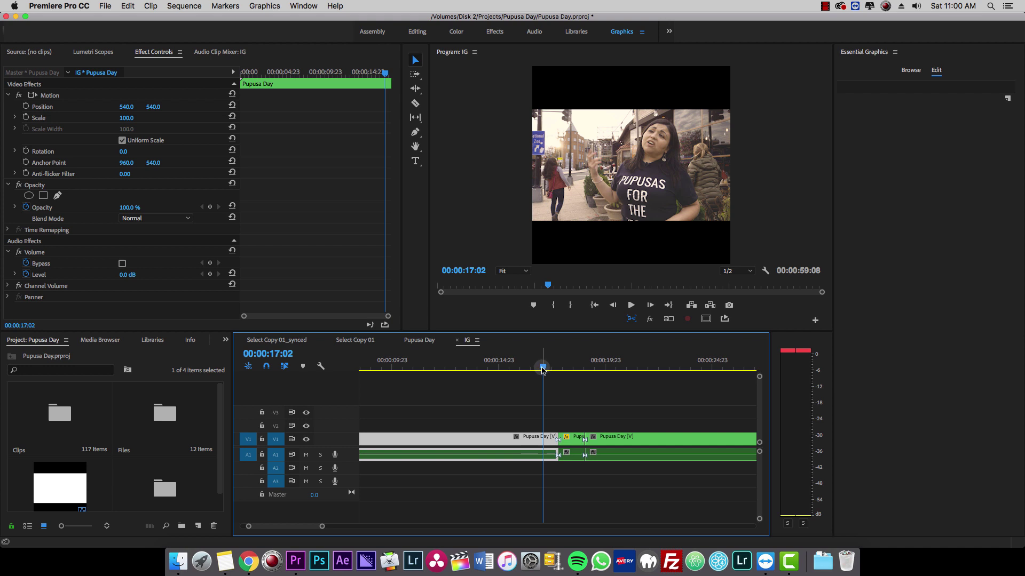
key(space)
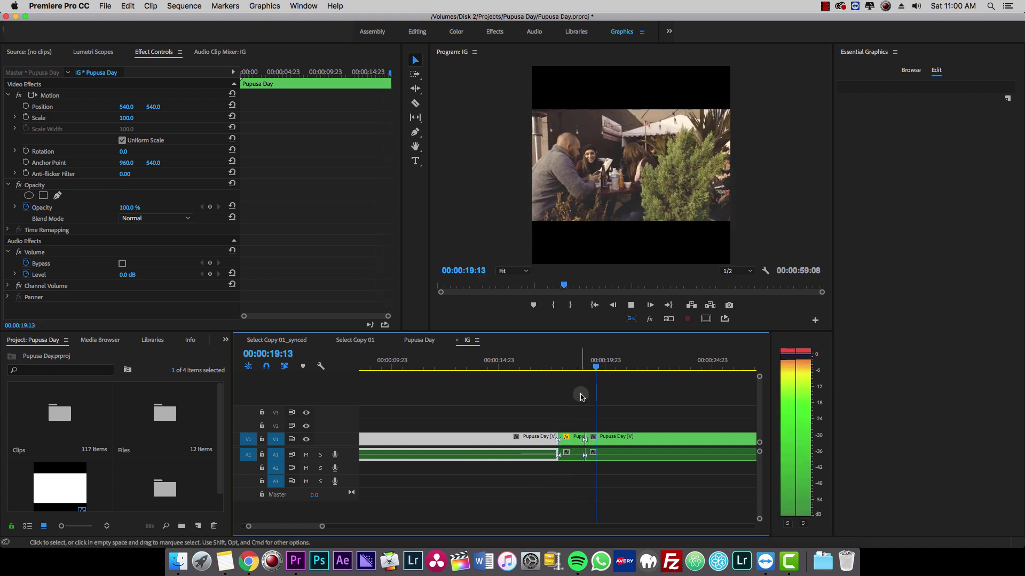
key(space)
- Deselect the clips and zoom the timeline out to show the whole sequence
click(643, 407)
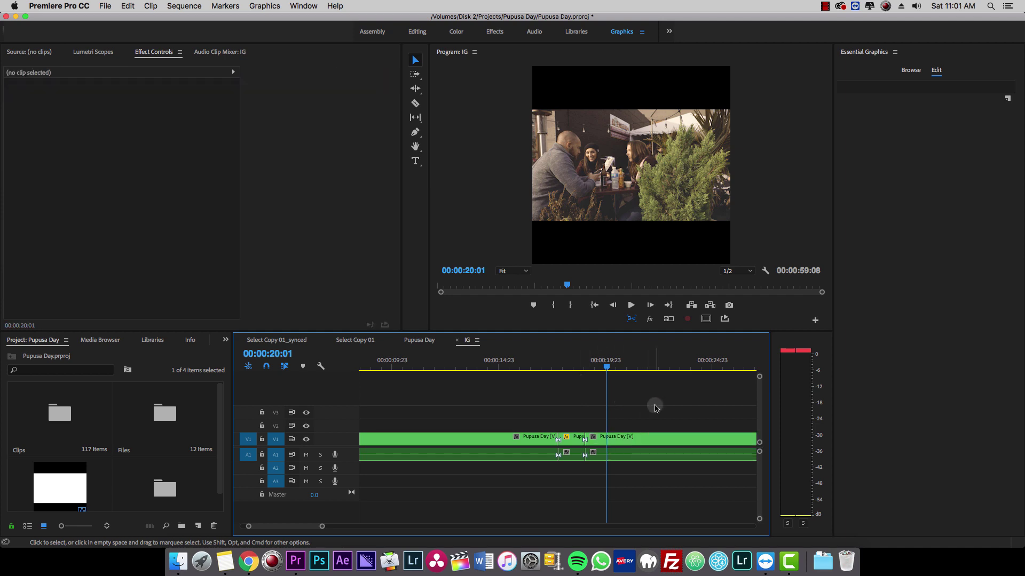
key(minus)
click(569, 366)
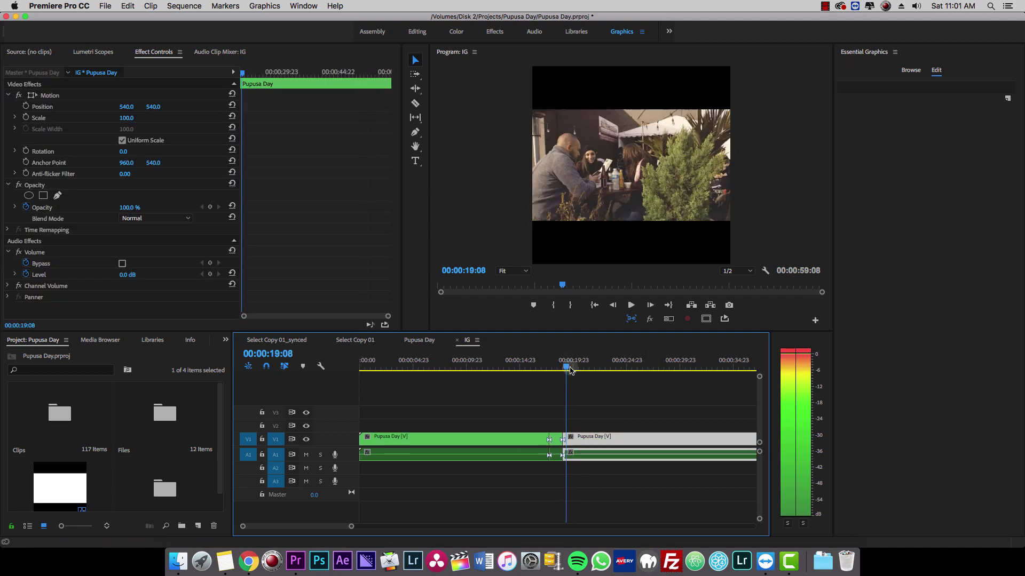
key(space)
drag(607, 383, 626, 405)
click(551, 391)
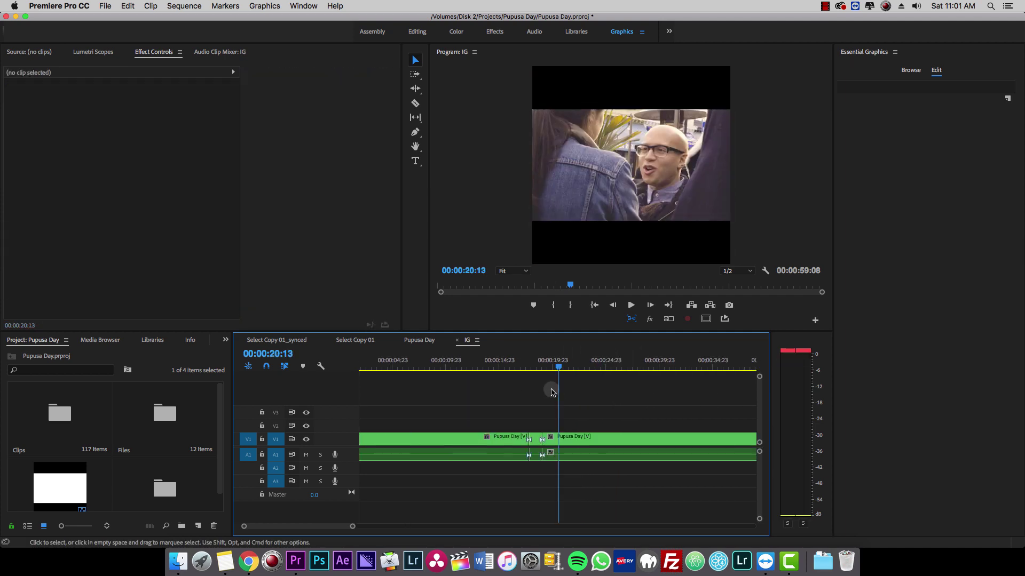
key(minus)
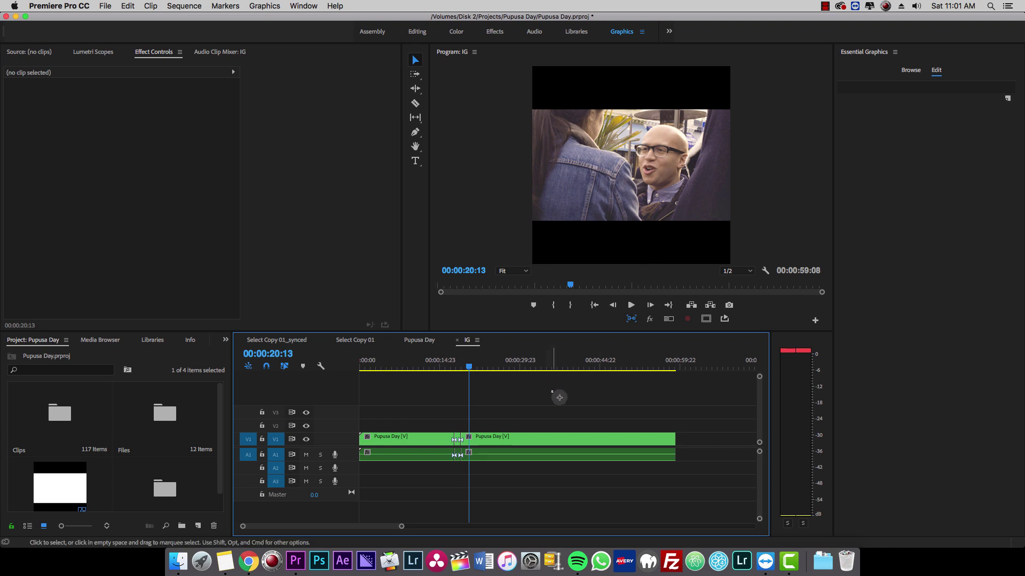
- Create a white (FFFFFF) 1080×1080 Color Matte with the default name
click(613, 92)
drag(220, 427, 219, 522)
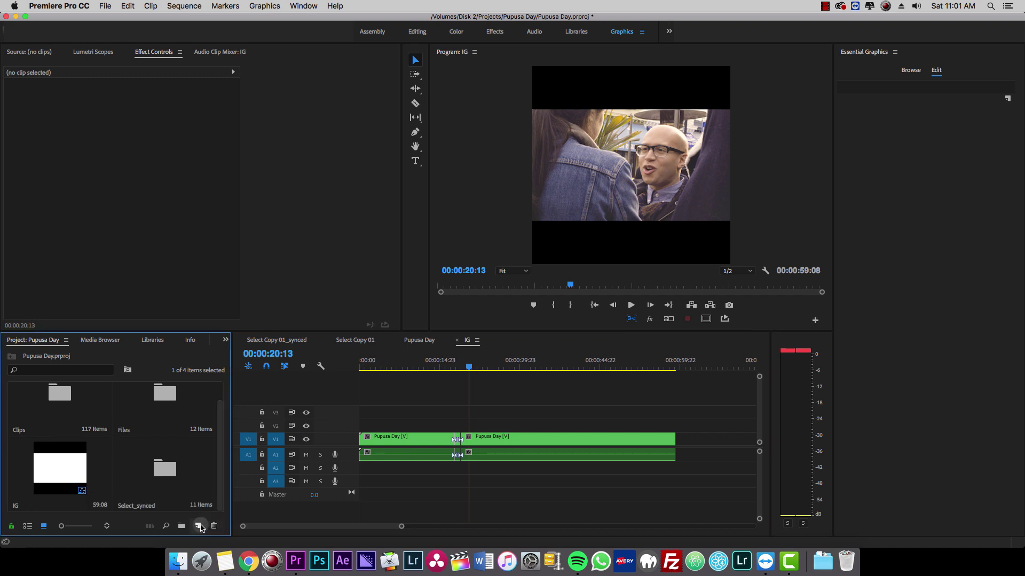
click(199, 527)
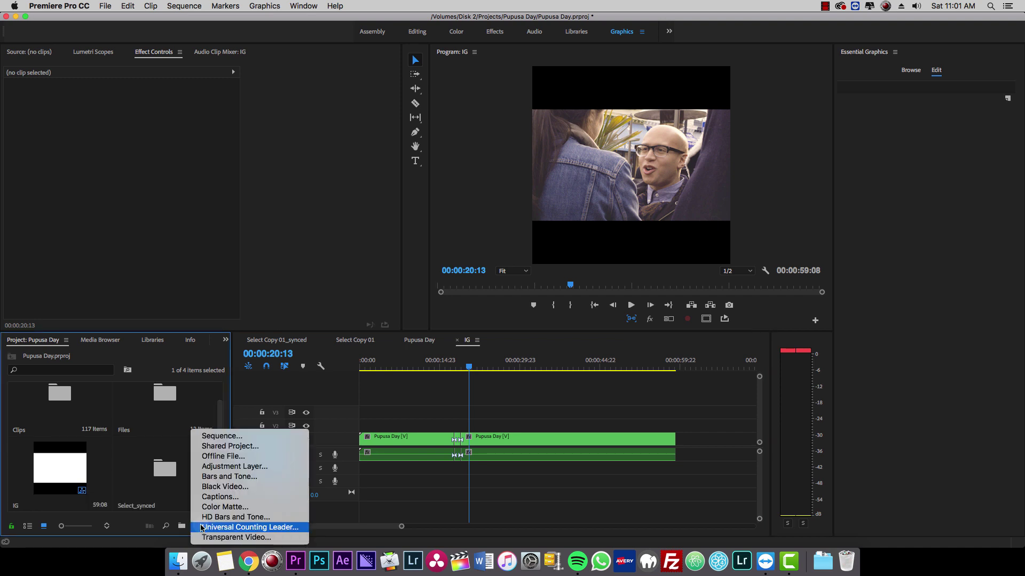
click(235, 508)
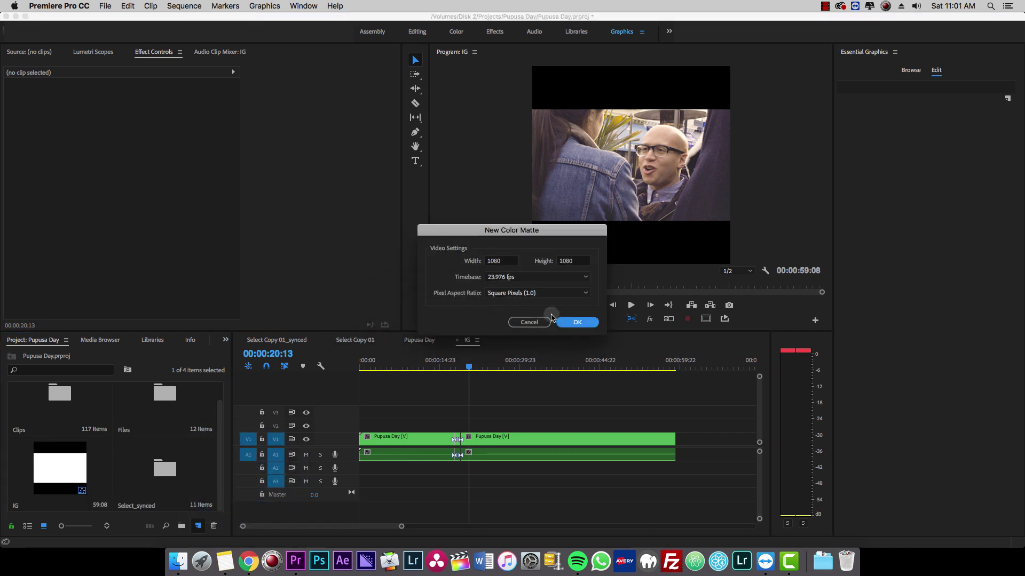
click(581, 323)
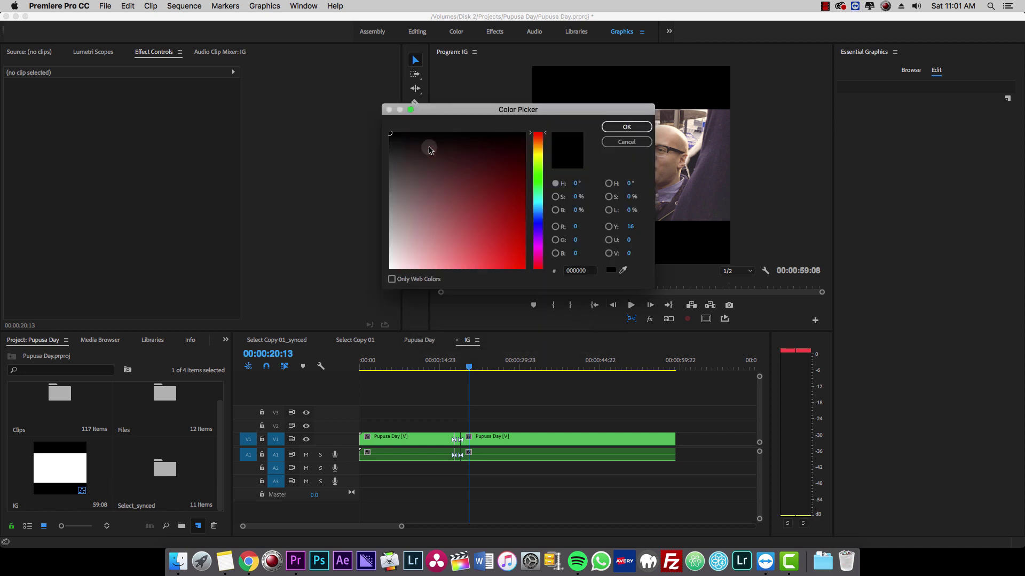
click(469, 159)
drag(469, 158, 389, 268)
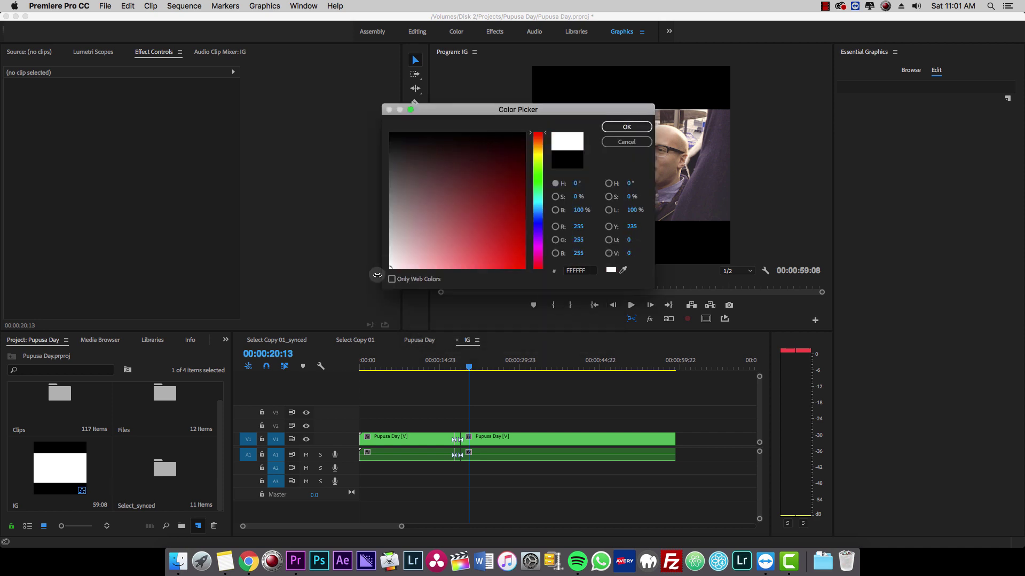
click(626, 129)
click(546, 303)
- Lay the Color Matte on V2 across the full length of the sequence
scroll(220, 456, up, 2)
scroll(220, 456, up, 3)
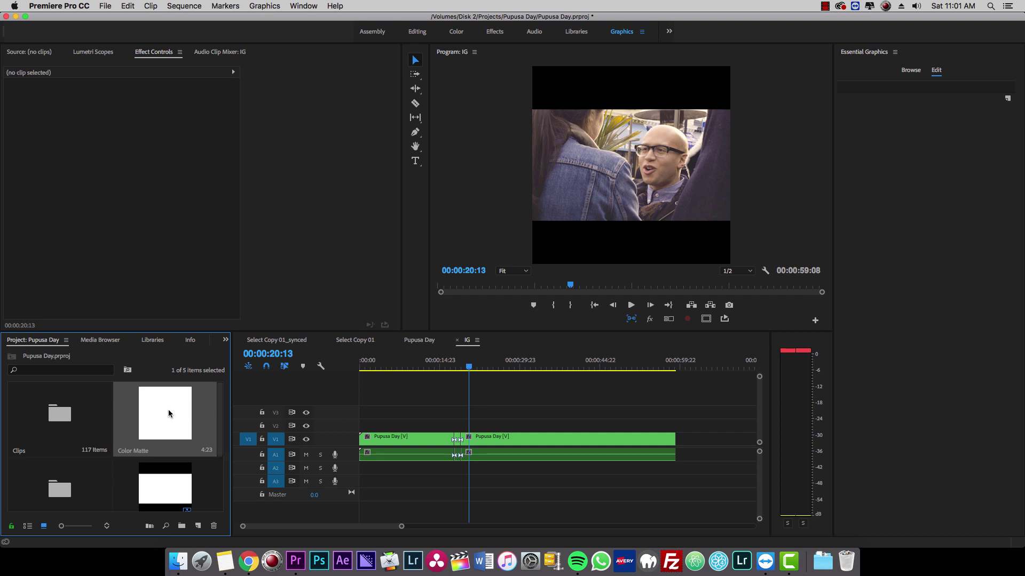
drag(170, 412, 675, 423)
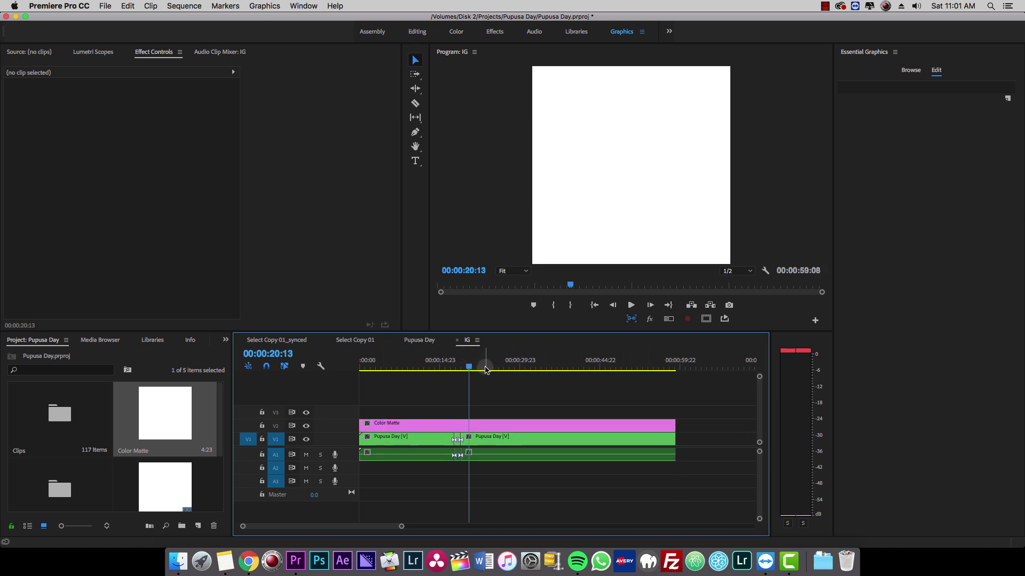
click(486, 425)
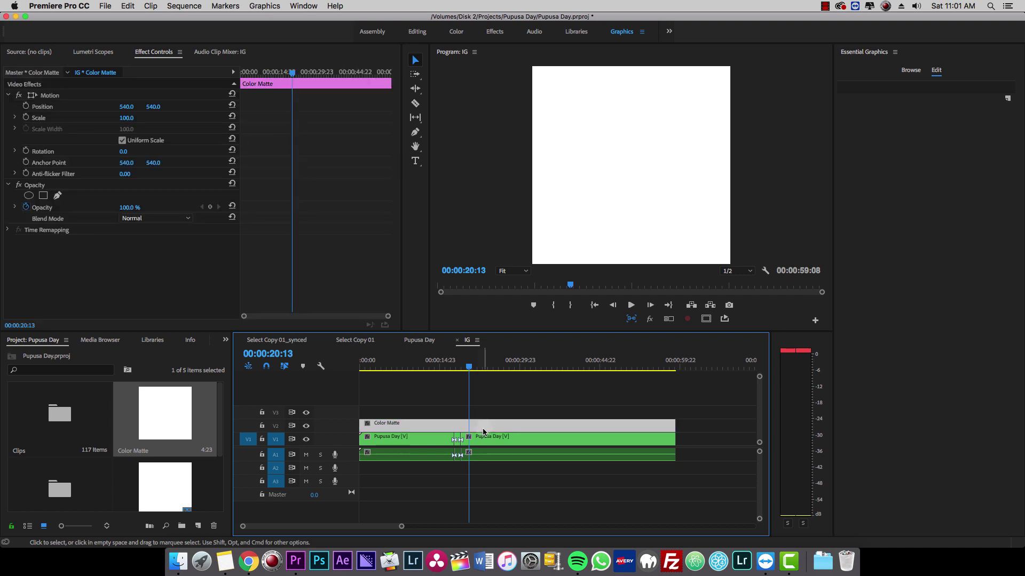
- Apply the Crop effect, found by searching 'crop', to the Color Matte and save the project
click(225, 340)
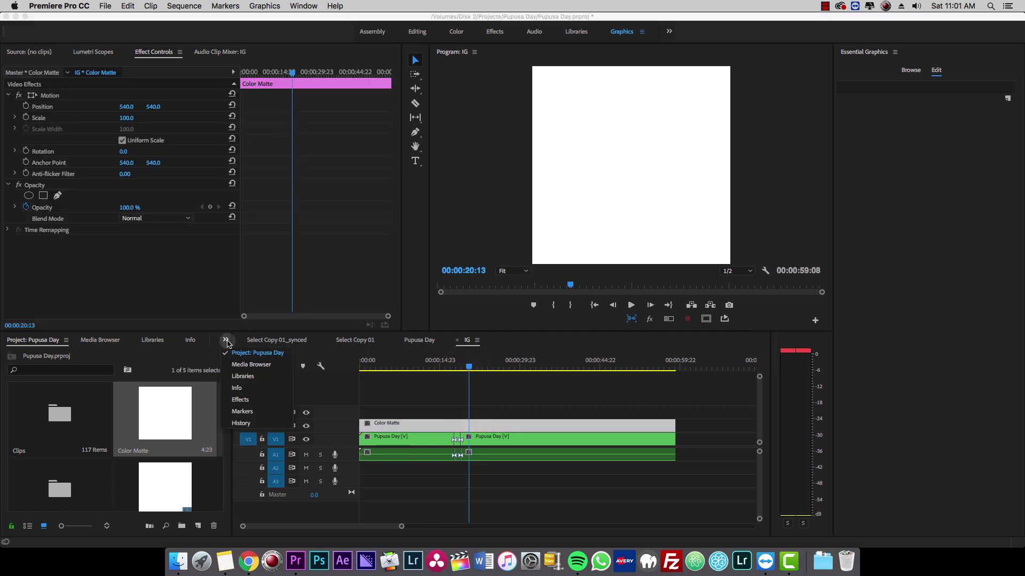
click(241, 399)
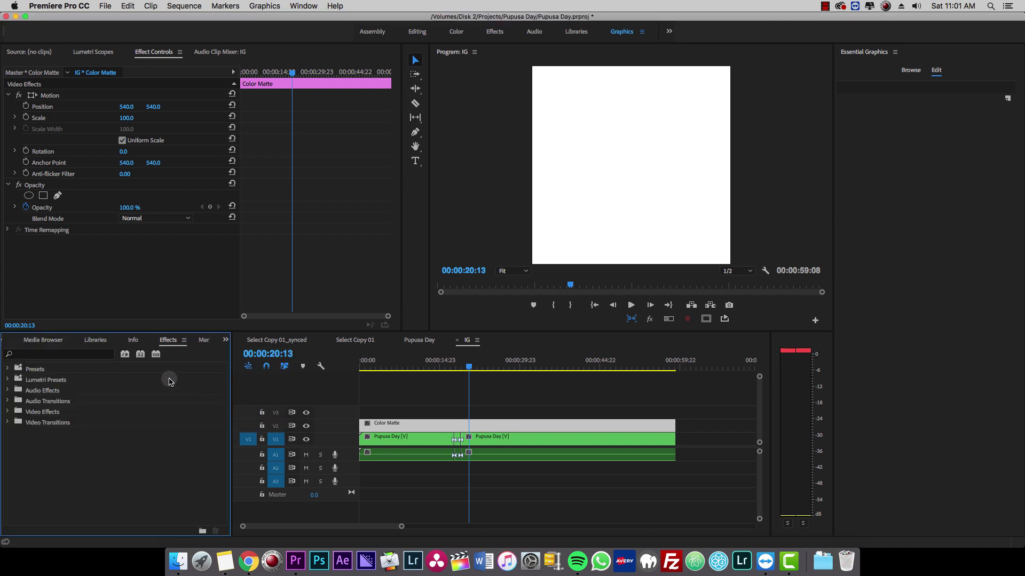
click(82, 355)
text(crop)
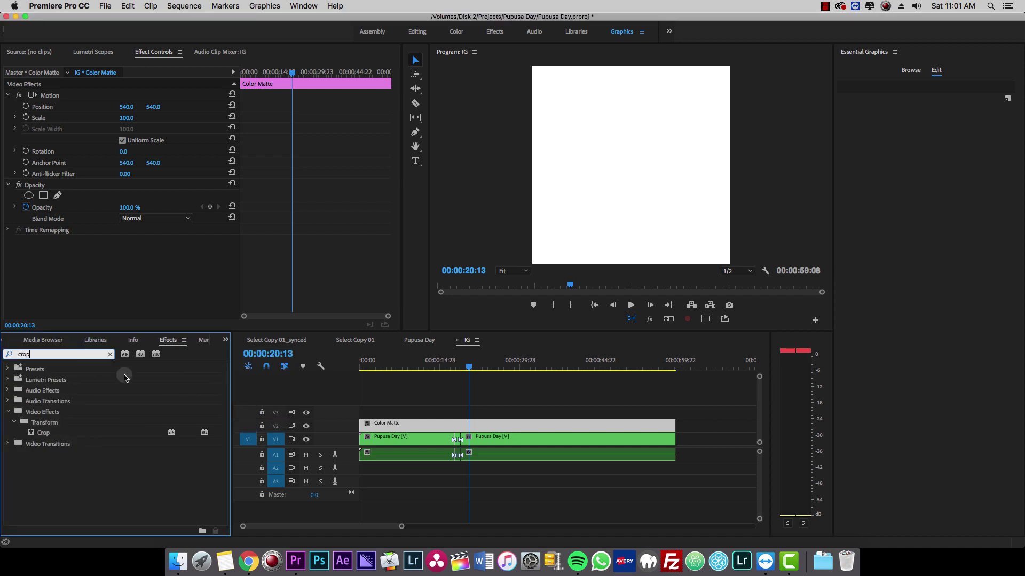
click(66, 434)
drag(66, 435, 477, 427)
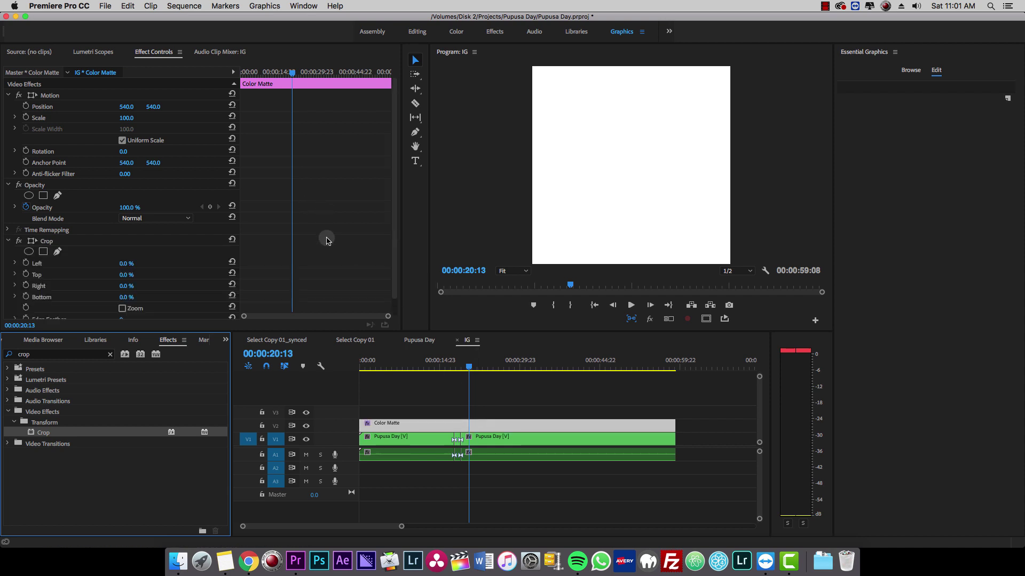
scroll(329, 245, down, 1)
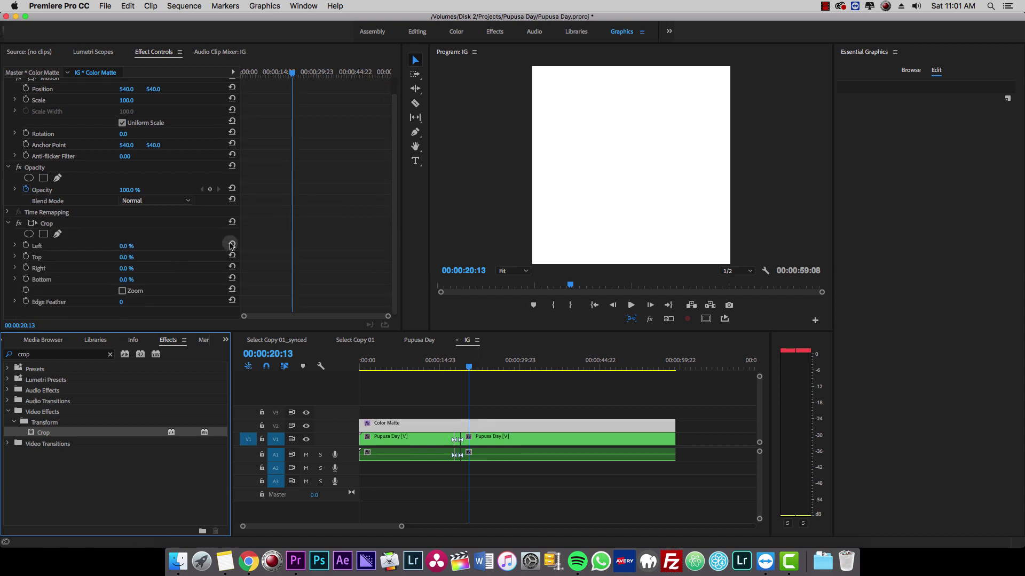
scroll(283, 237, up, 1)
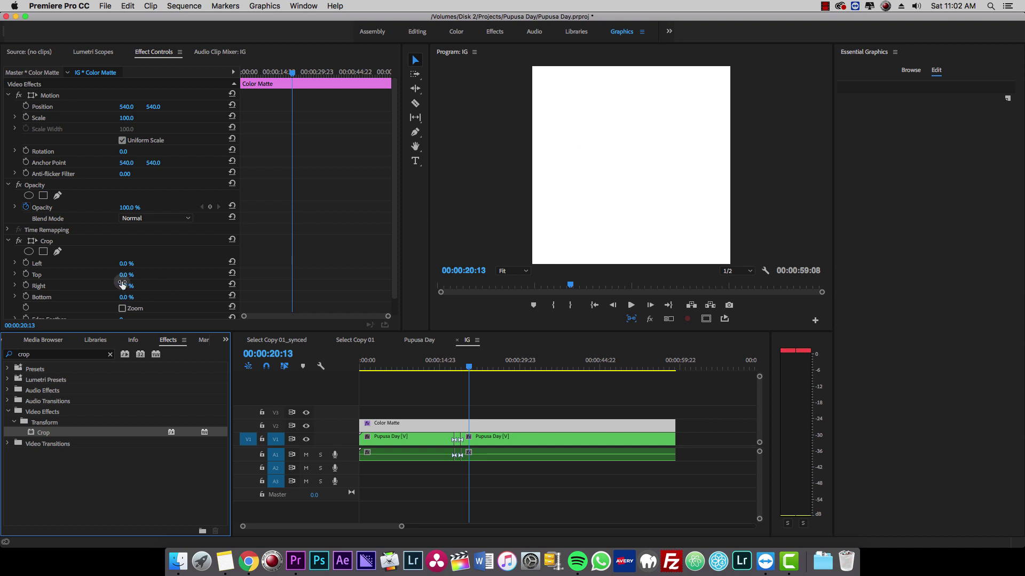
key(super+s)
- Set the matte's Crop Top to 78% to leave a white band along the bottom
click(127, 275)
mouse_move(126, 276)
mouse_down()
mouse_move(171, 275)
mouse_move(132, 275)
mouse_up()
click(486, 399)
click(471, 429)
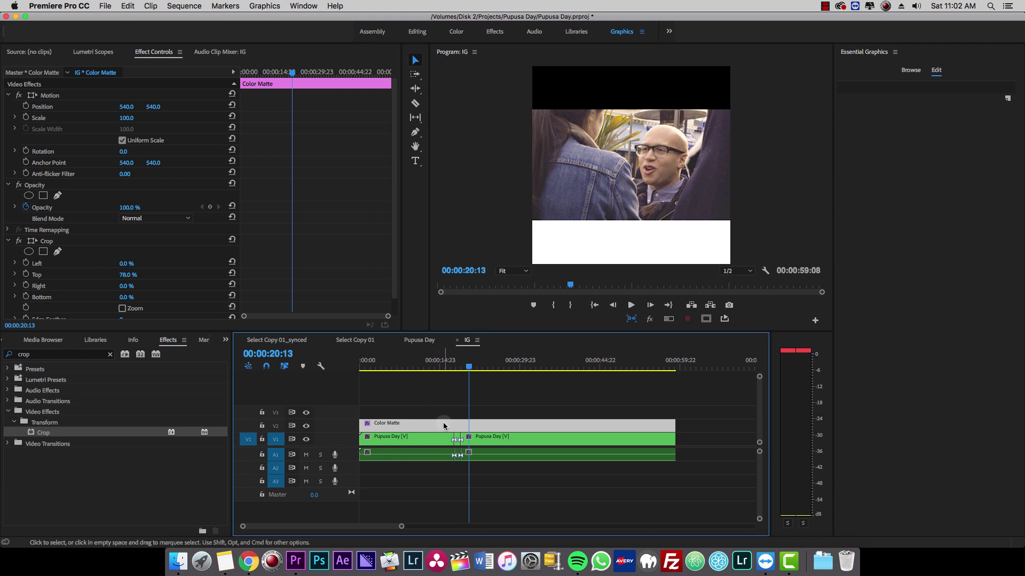
- Duplicate the matte onto V3 with Crop Top 0% and Crop Bottom 78%, then scrub to preview
drag(443, 424, 443, 414)
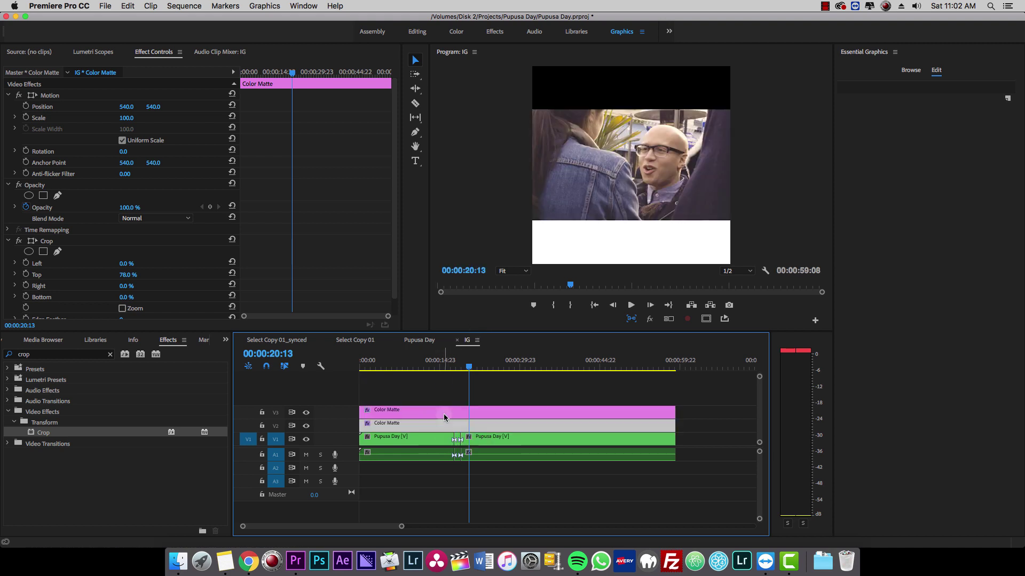
click(471, 412)
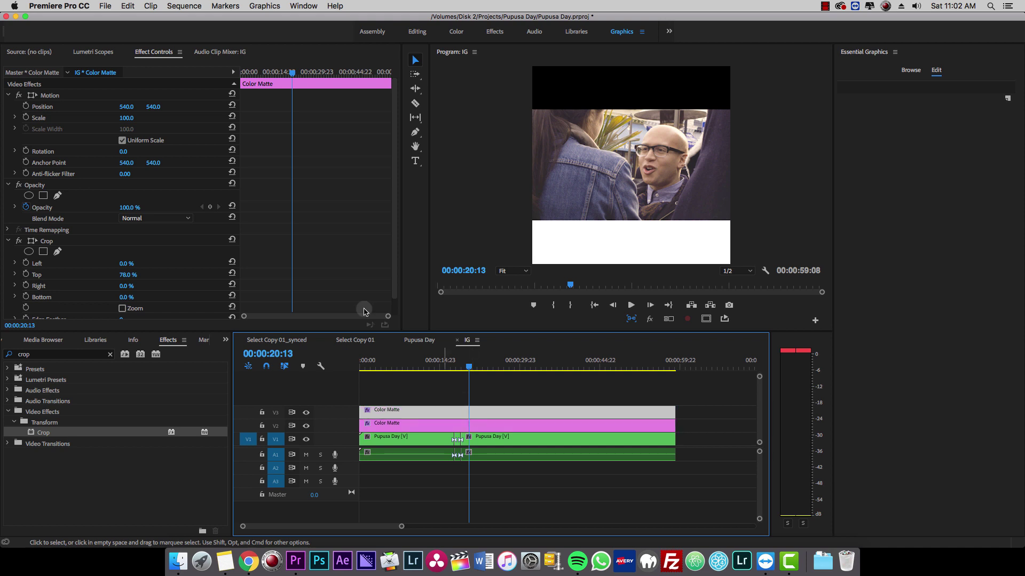
click(131, 275)
key(Return)
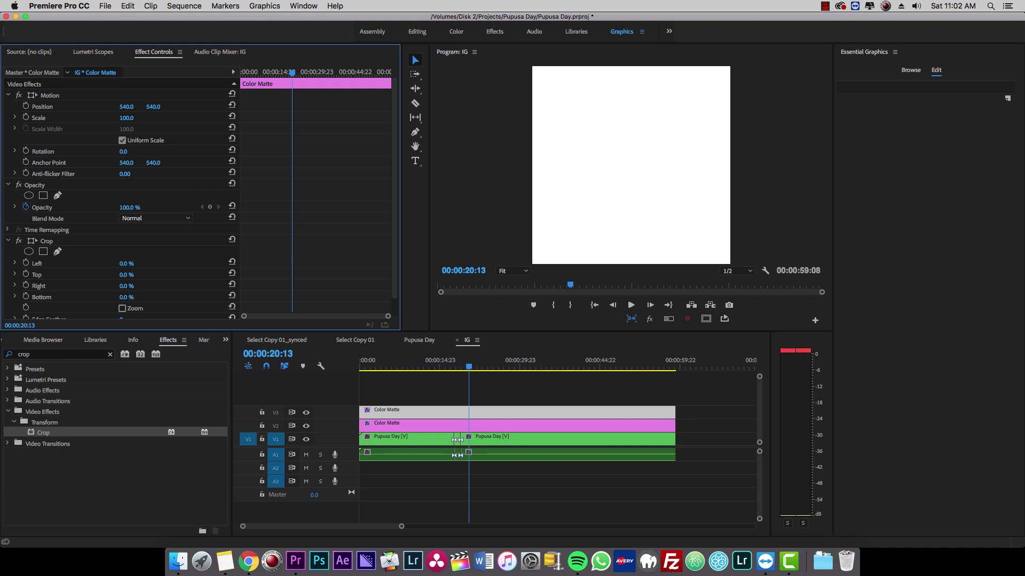
drag(126, 298, 168, 297)
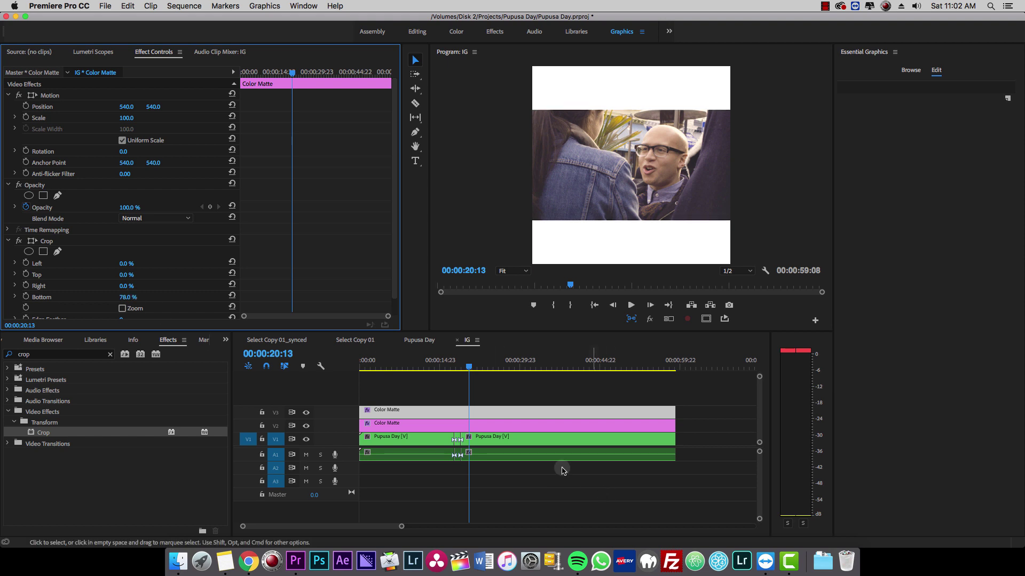
drag(459, 370, 428, 369)
click(525, 394)
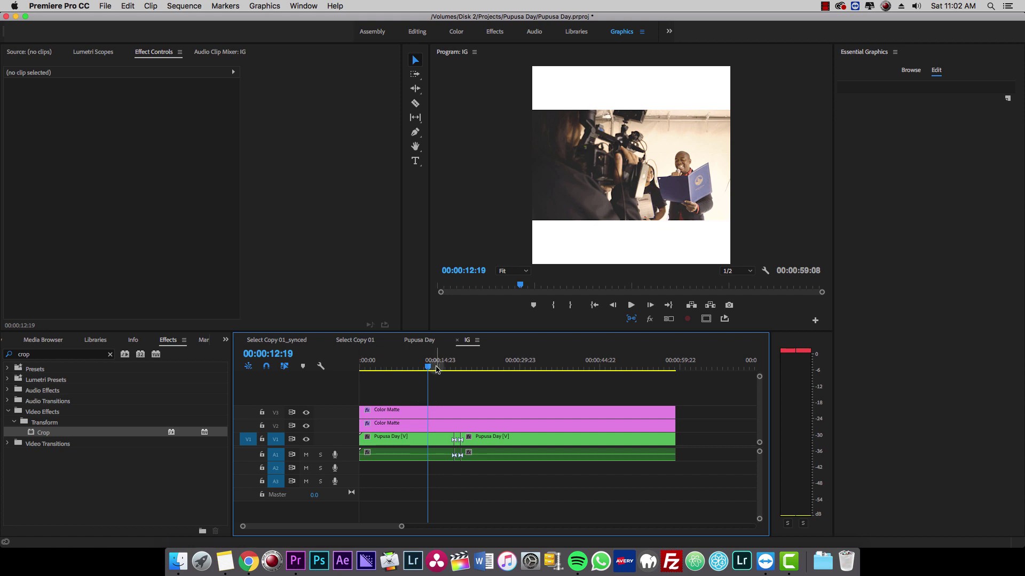
- Place El Tam Logo Black.png from the Files bin onto V4 above the mattes
click(401, 367)
key(super+shift+a)
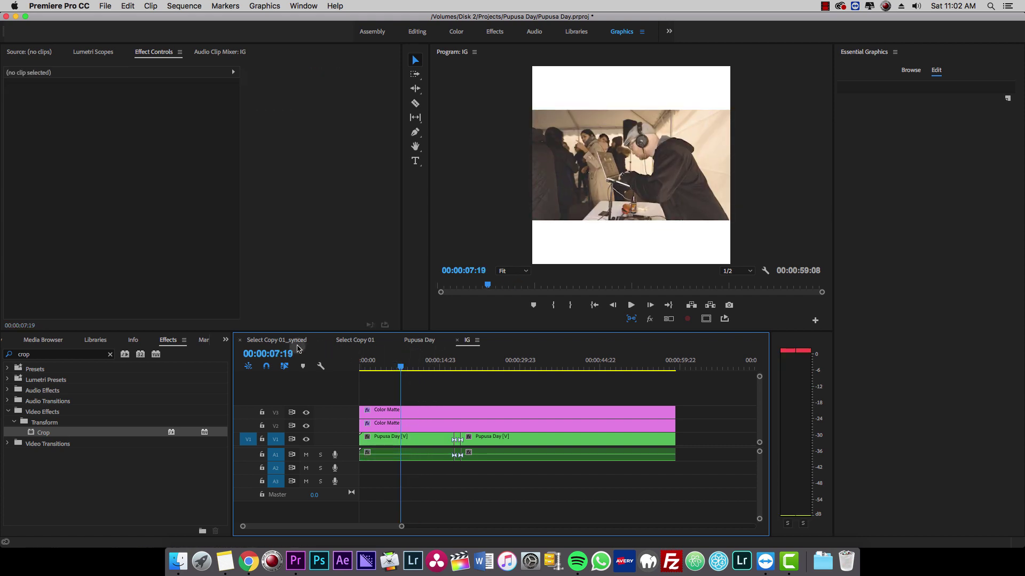
click(298, 346)
click(464, 343)
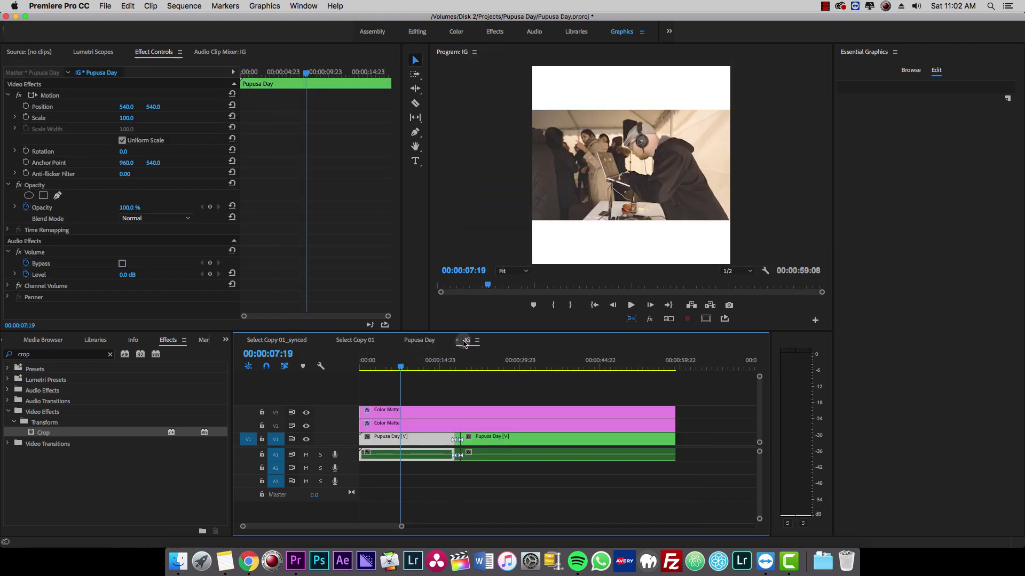
click(4, 340)
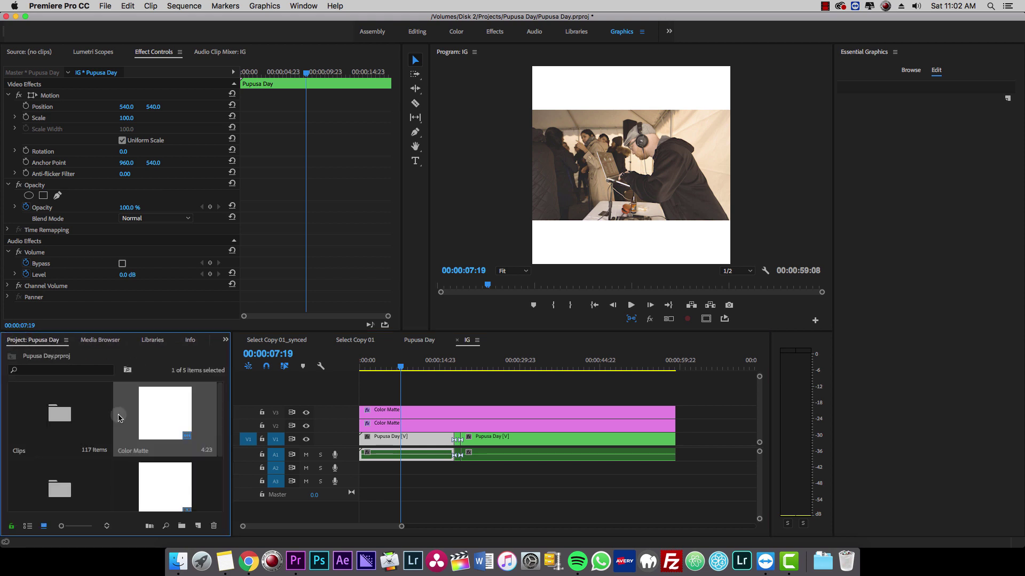
scroll(119, 418, down, 3)
double_click(59, 400)
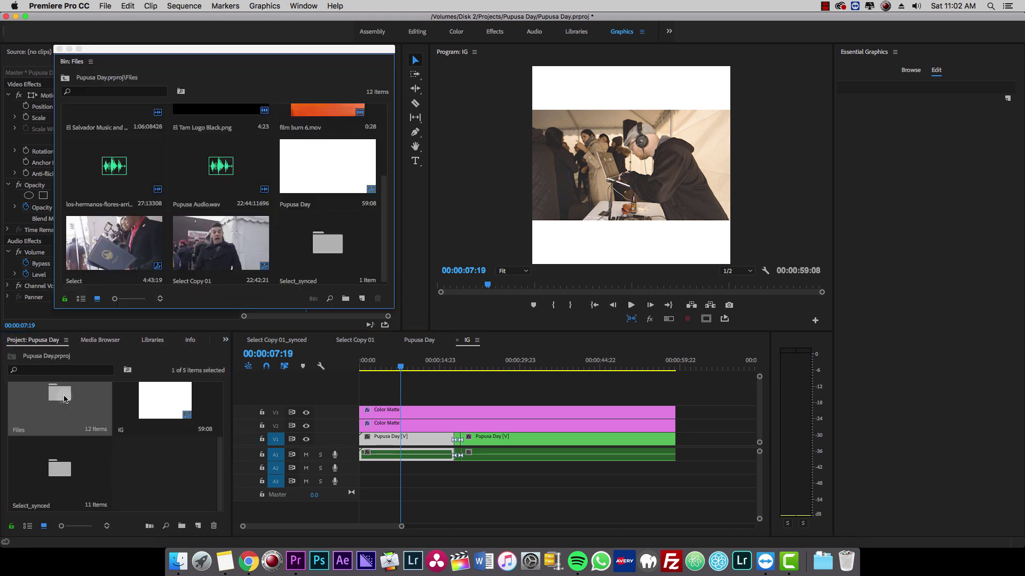
scroll(228, 234, down, 3)
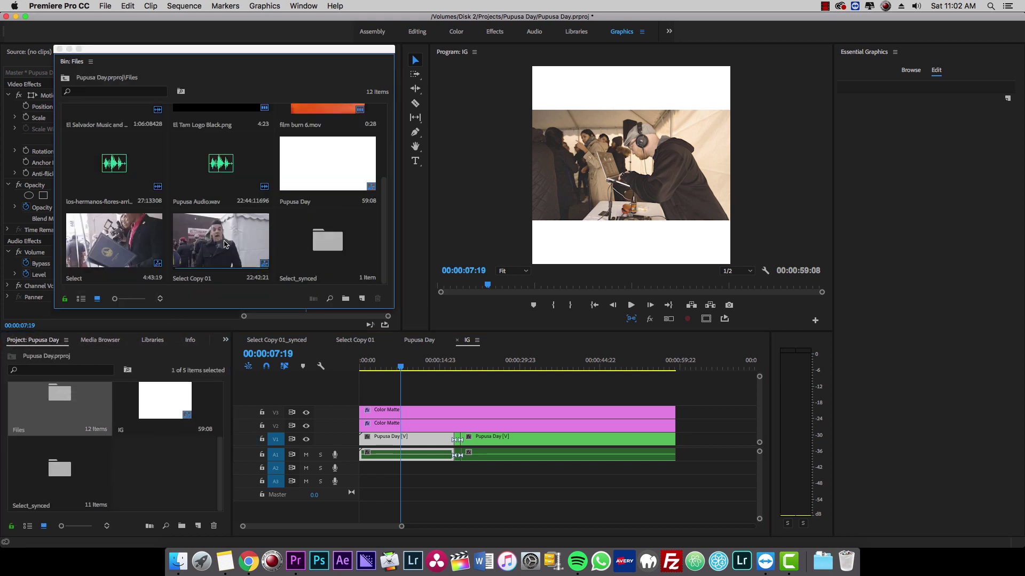
scroll(282, 233, up, 2)
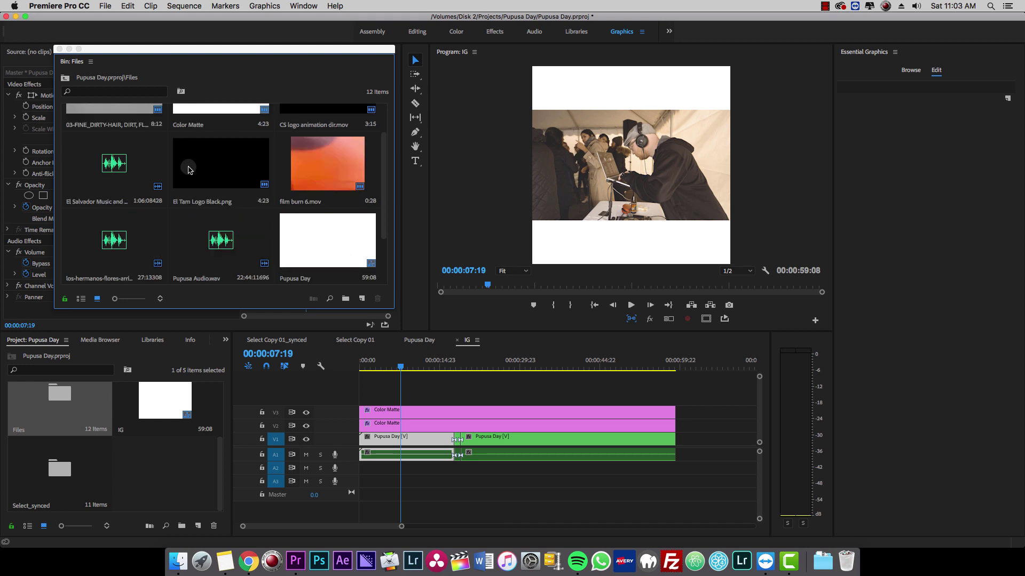
click(223, 172)
drag(223, 172, 403, 403)
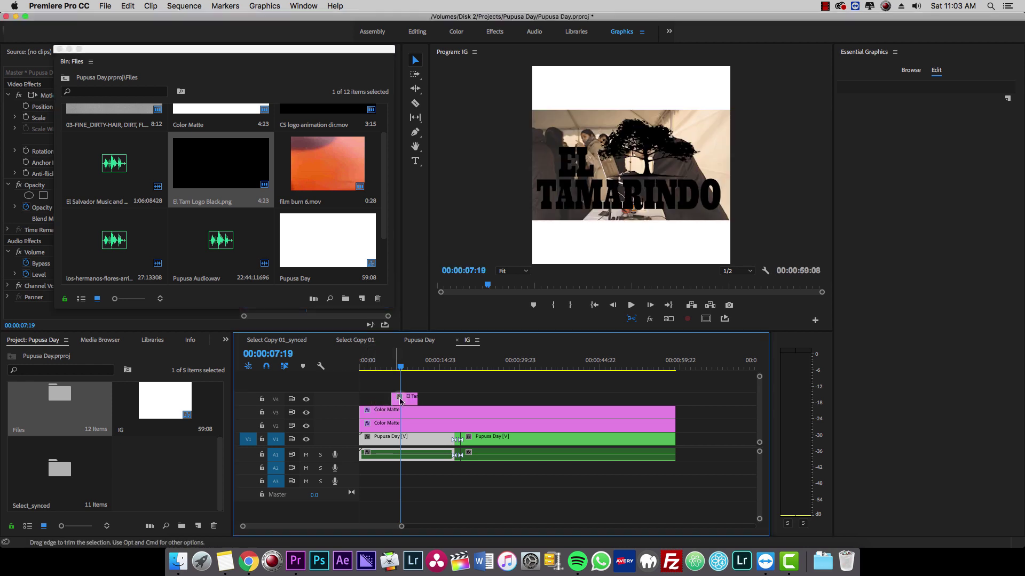
click(59, 49)
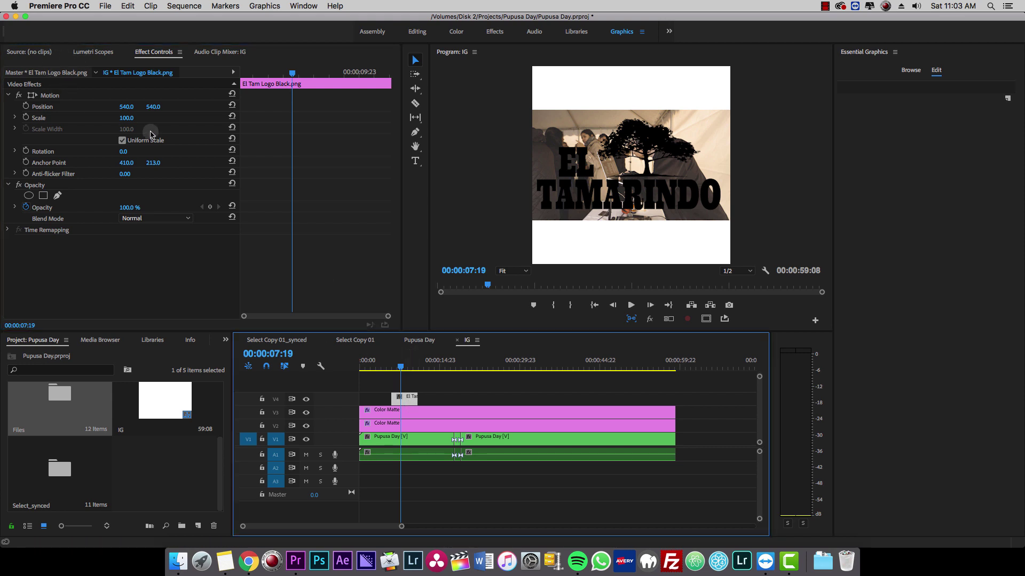
- Scale the logo to 35%, set Position Y 111, and stretch it across the whole sequence
drag(132, 118, 154, 107)
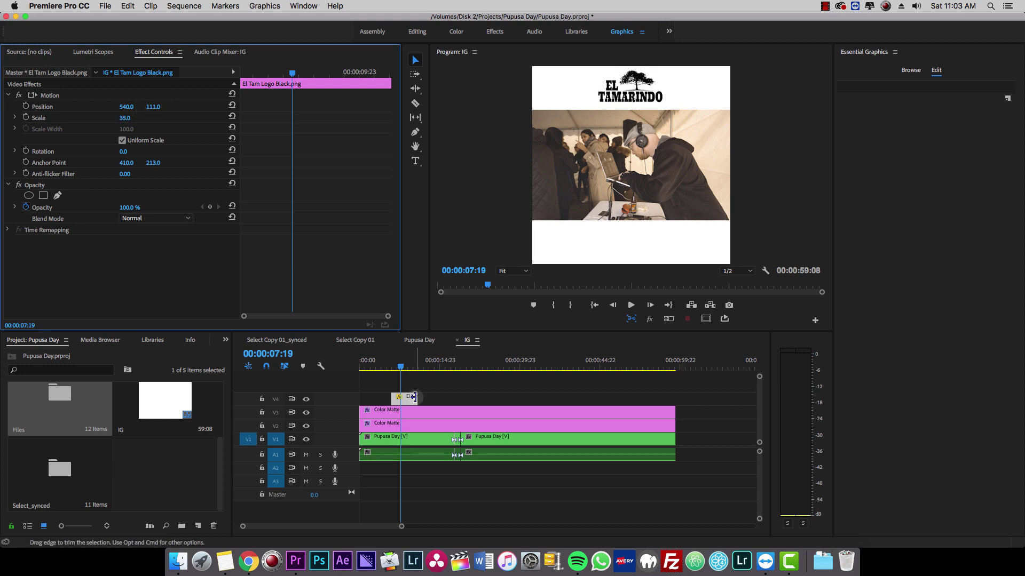
drag(418, 399, 675, 398)
drag(393, 398, 360, 399)
key(space)
drag(416, 374, 584, 370)
click(466, 380)
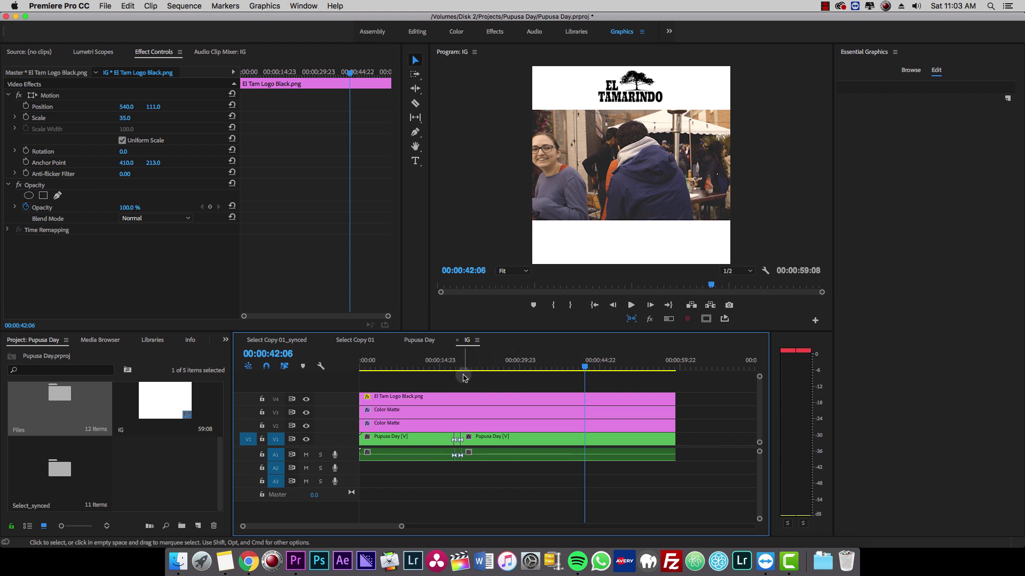
click(441, 366)
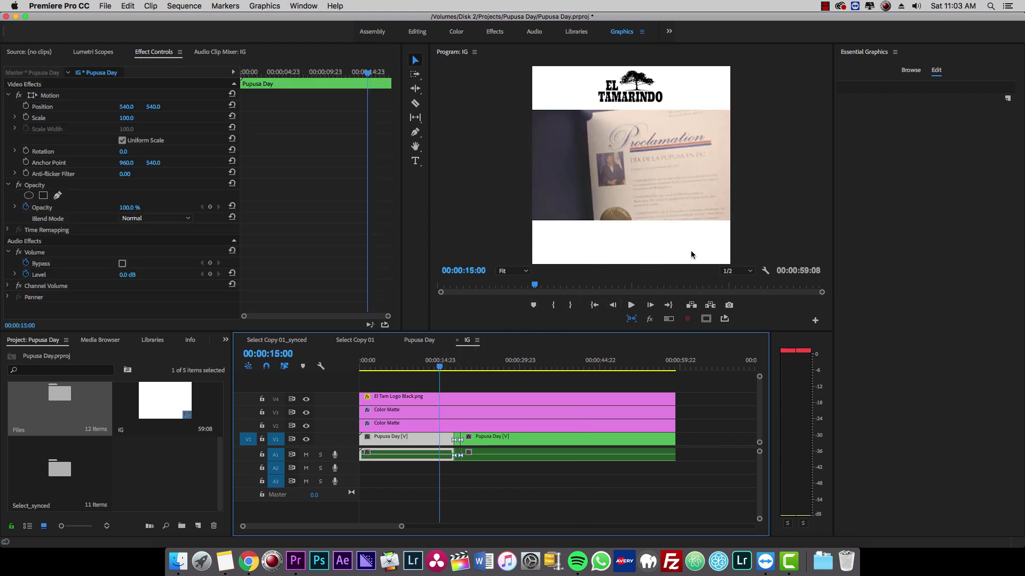
- Add a text box in the bottom white bar and select all its text
click(433, 384)
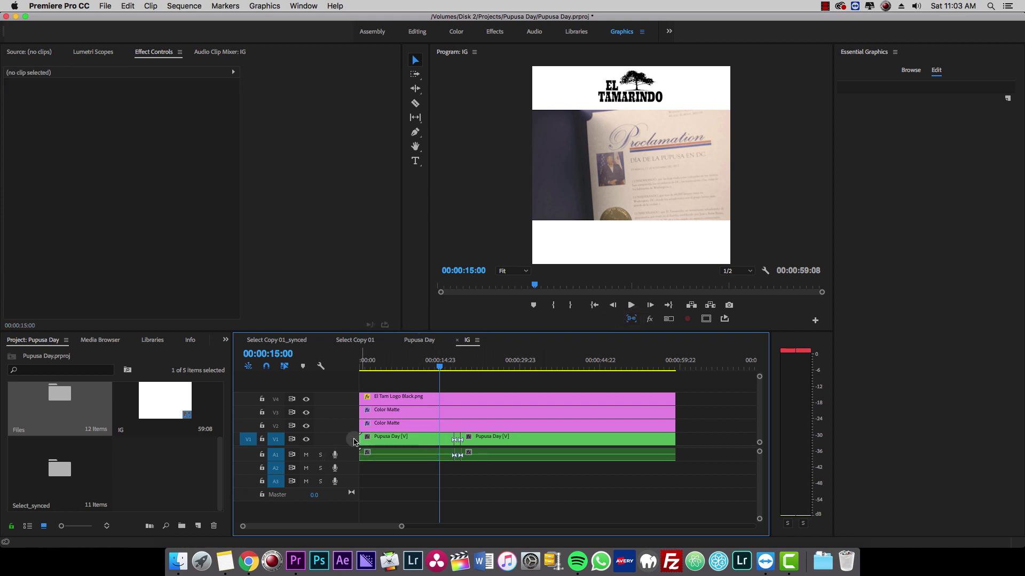
click(417, 162)
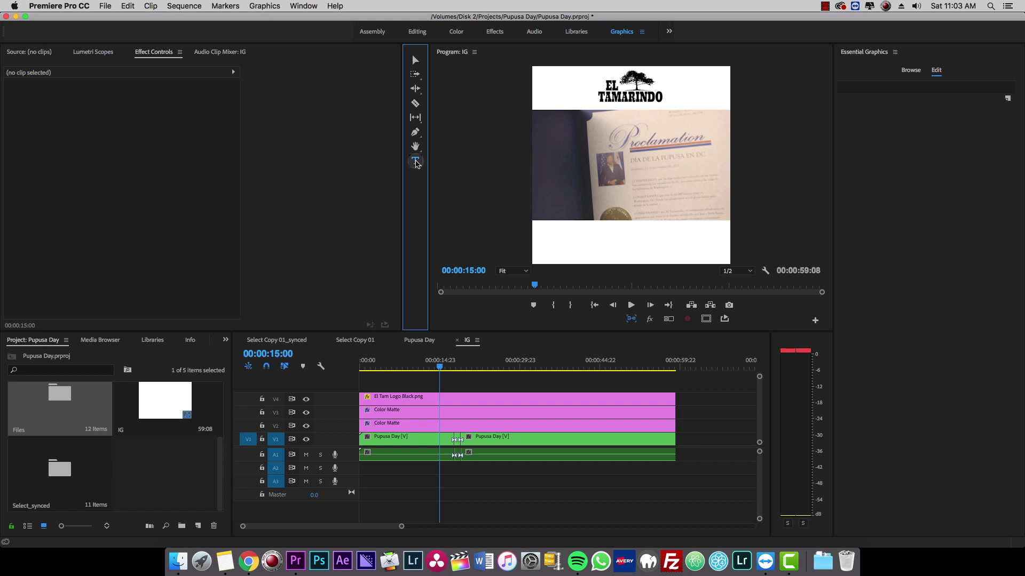
click(553, 250)
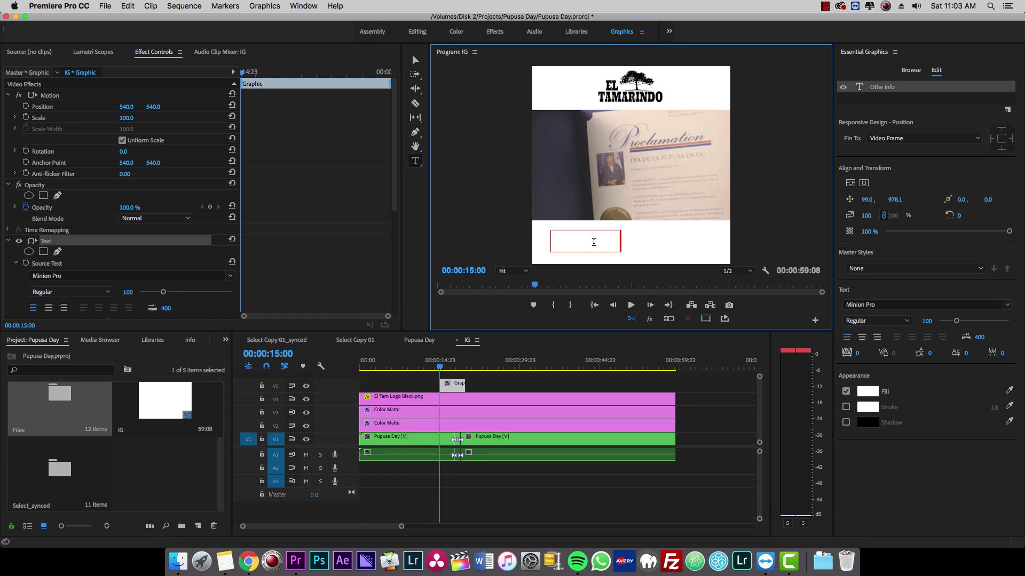
key(super+a)
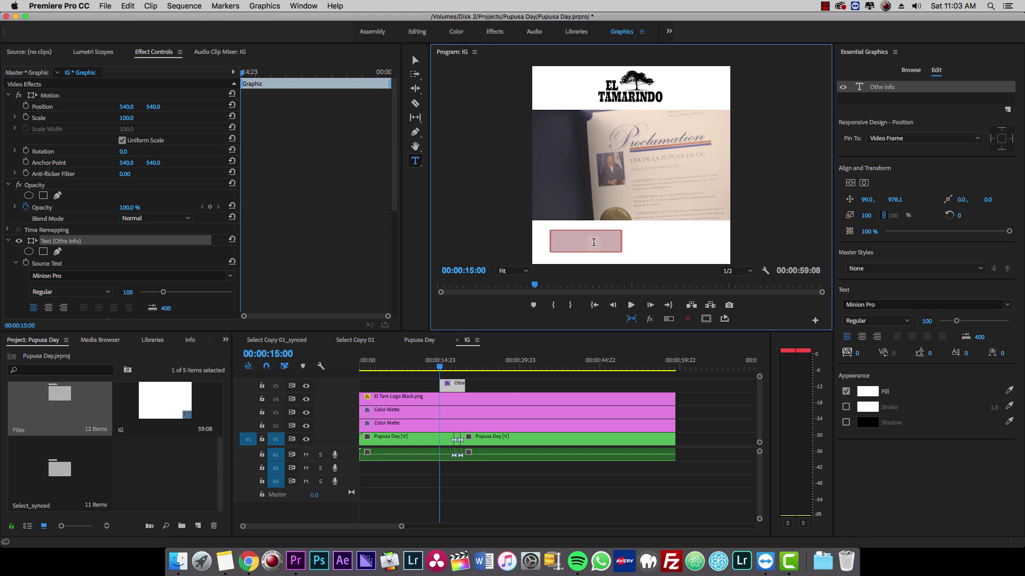
- Set the caption's fill colour to black (000000)
scroll(332, 219, down, 6)
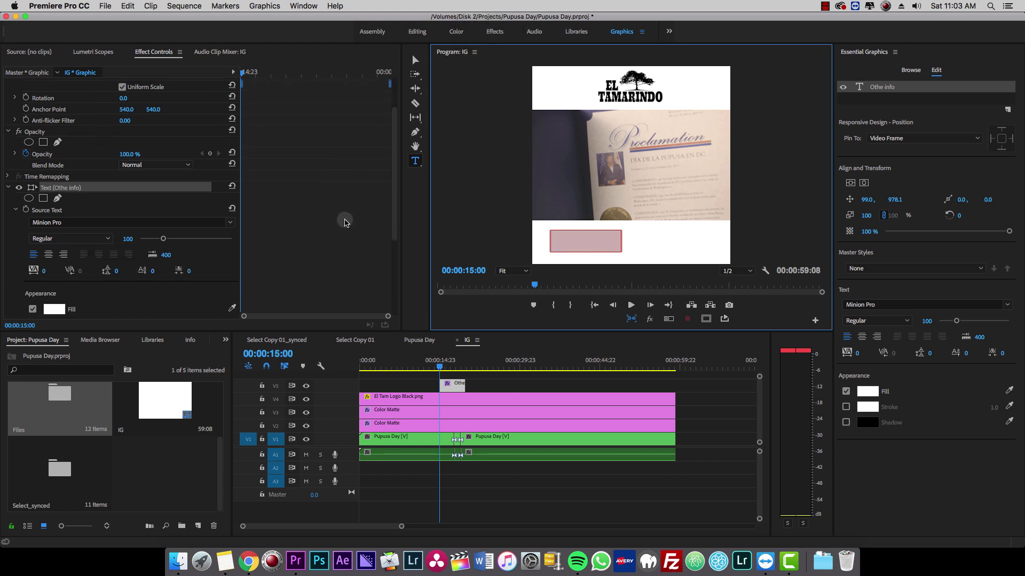
scroll(69, 182, up, 8)
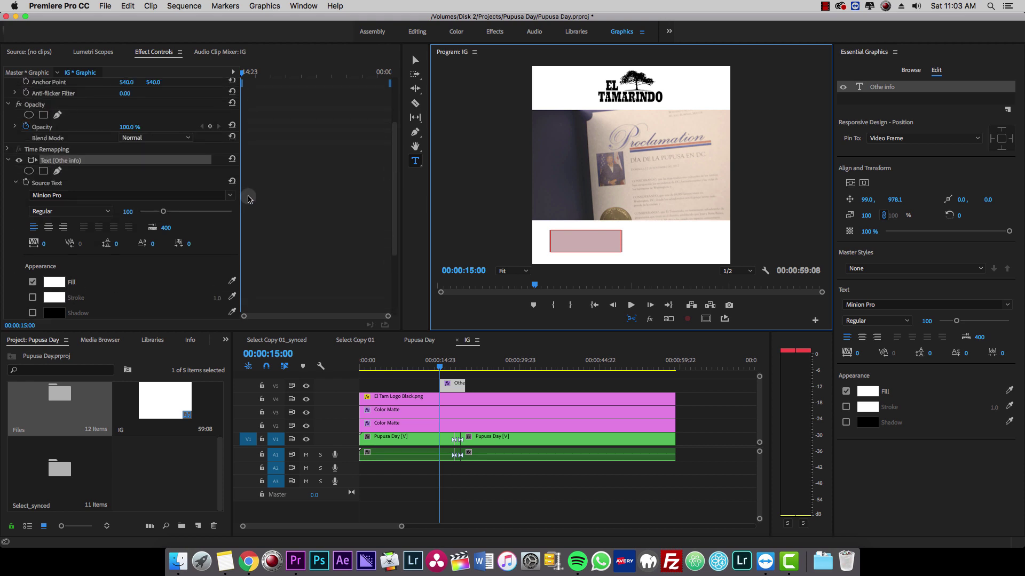
scroll(311, 230, down, 3)
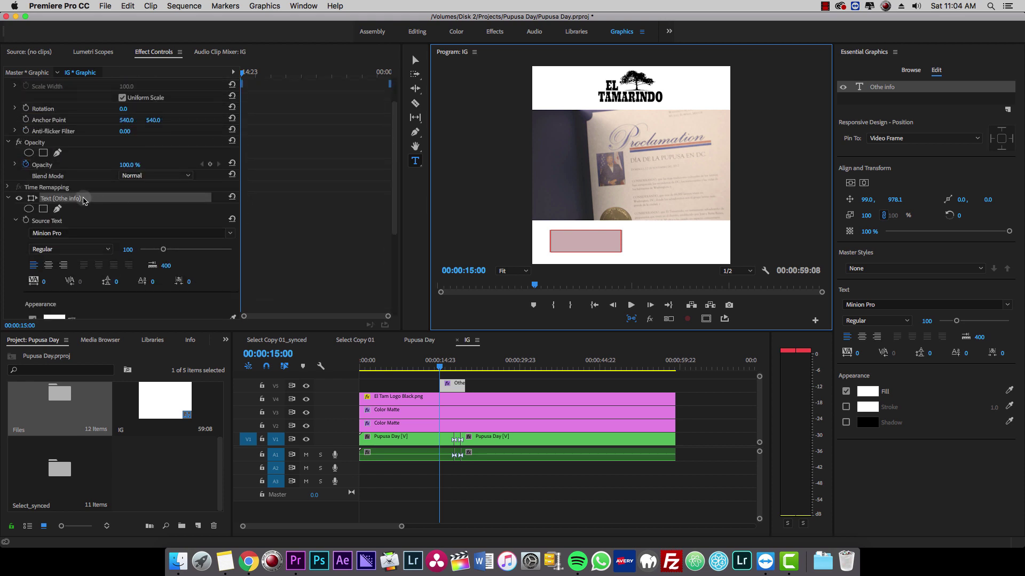
scroll(57, 200, down, 4)
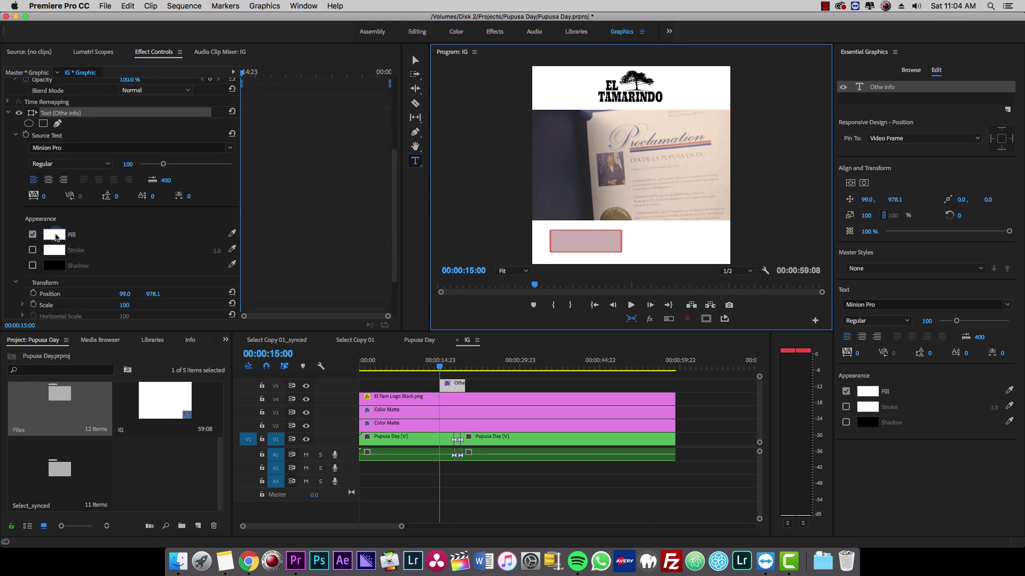
click(54, 234)
click(411, 211)
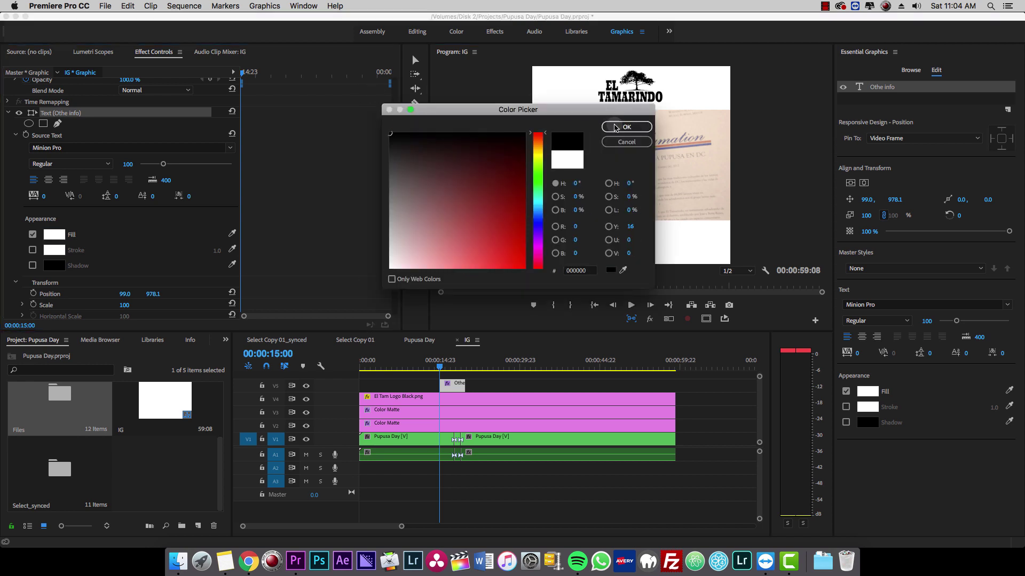
click(620, 127)
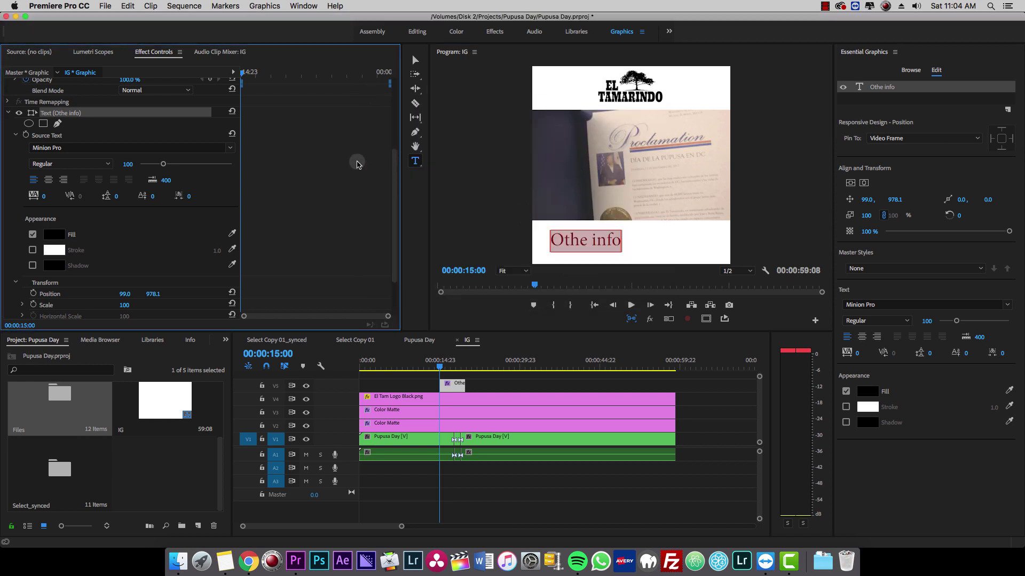
- Shift the graphic right and correct the caption from 'Othe info' to 'Other info'
scroll(315, 166, up, 5)
click(59, 96)
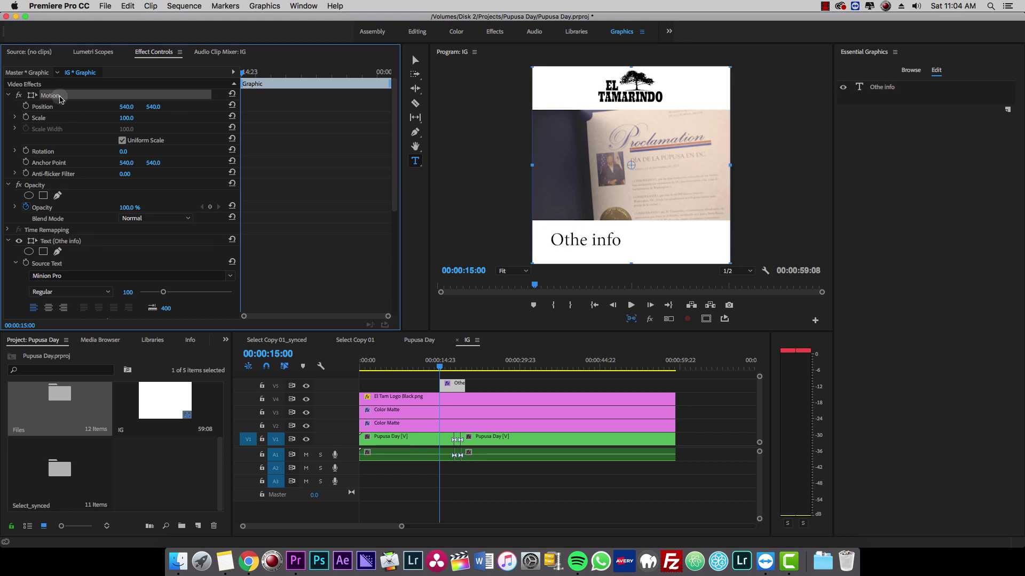
drag(588, 244, 627, 245)
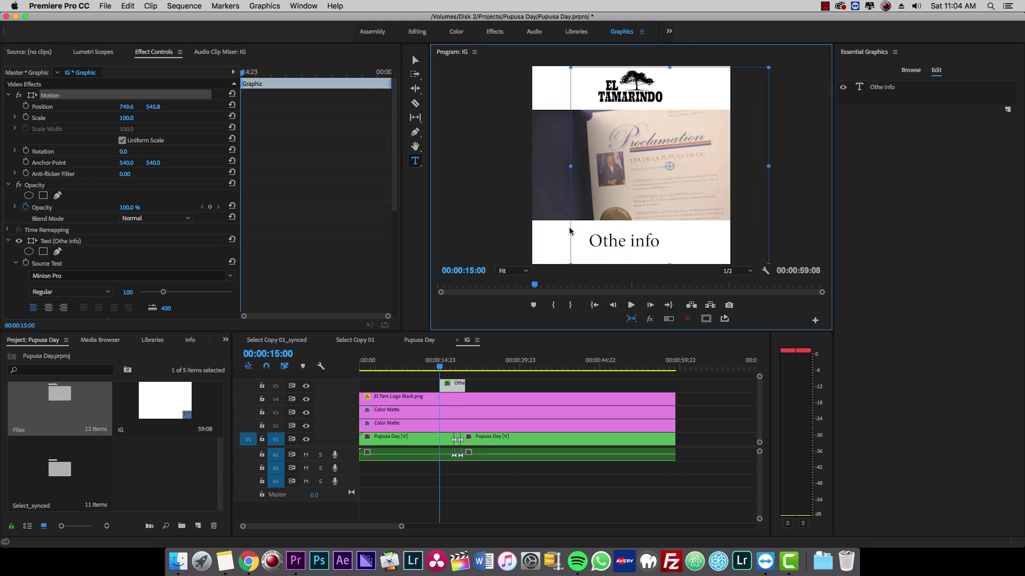
click(612, 240)
click(623, 242)
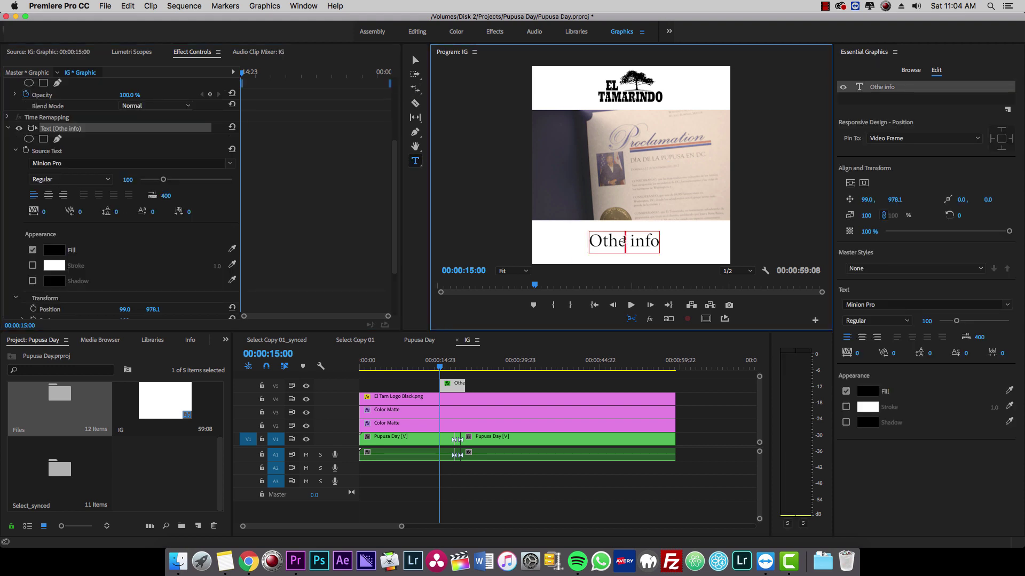
text(r)
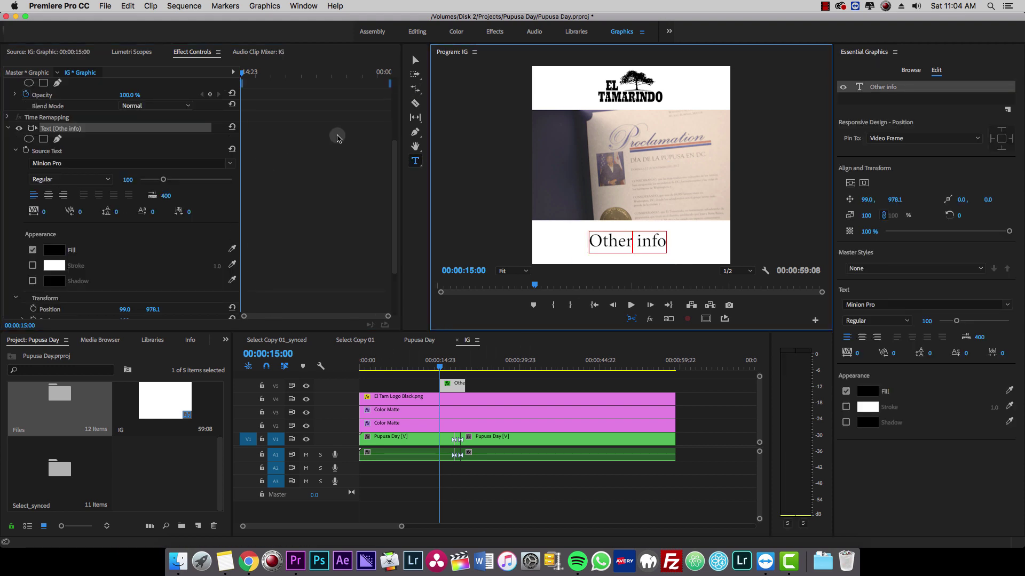
- Centre the 'Other info' caption in the bottom white bar
scroll(336, 138, up, 1)
scroll(337, 138, up, 4)
click(415, 59)
drag(626, 241, 635, 243)
- Give the caption a dark red (A30909) stroke with width 71
scroll(309, 241, down, 10)
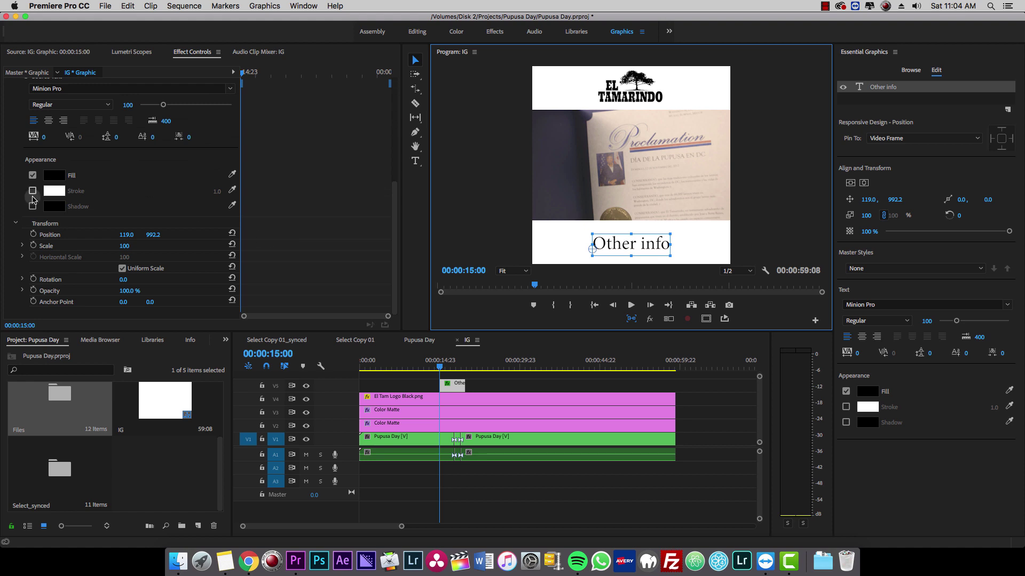
click(32, 191)
click(54, 191)
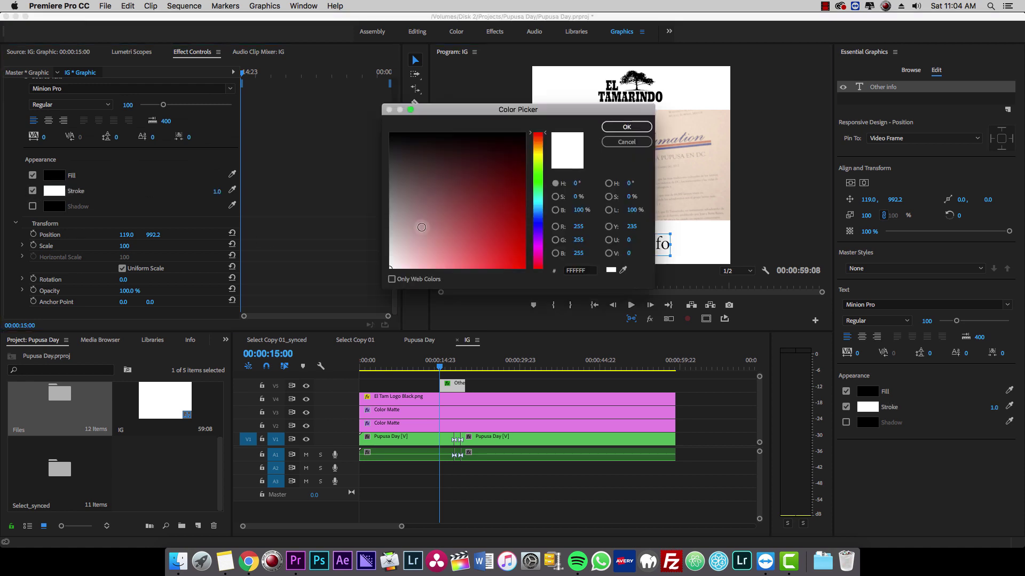
click(516, 219)
click(627, 126)
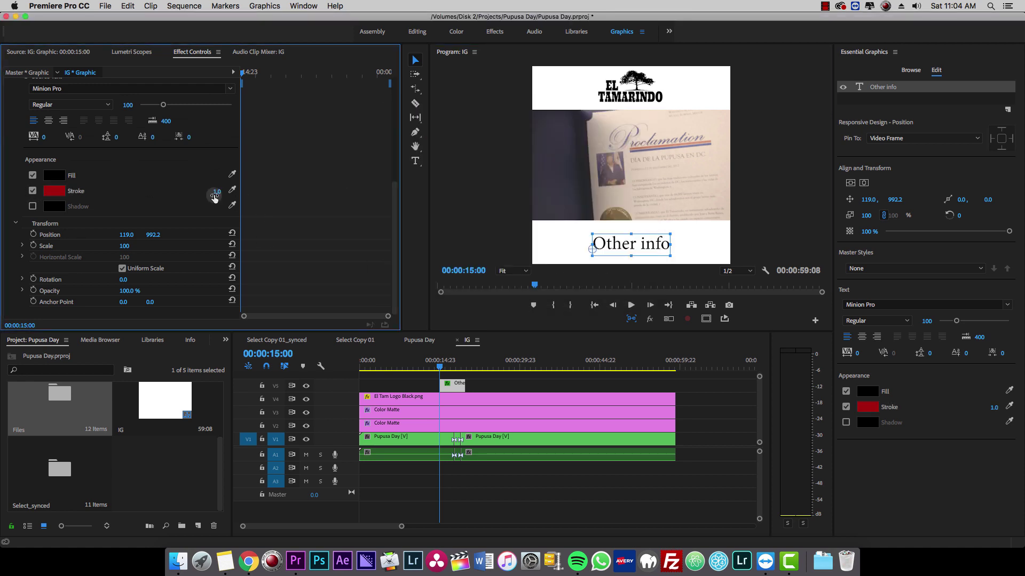
drag(216, 192, 272, 192)
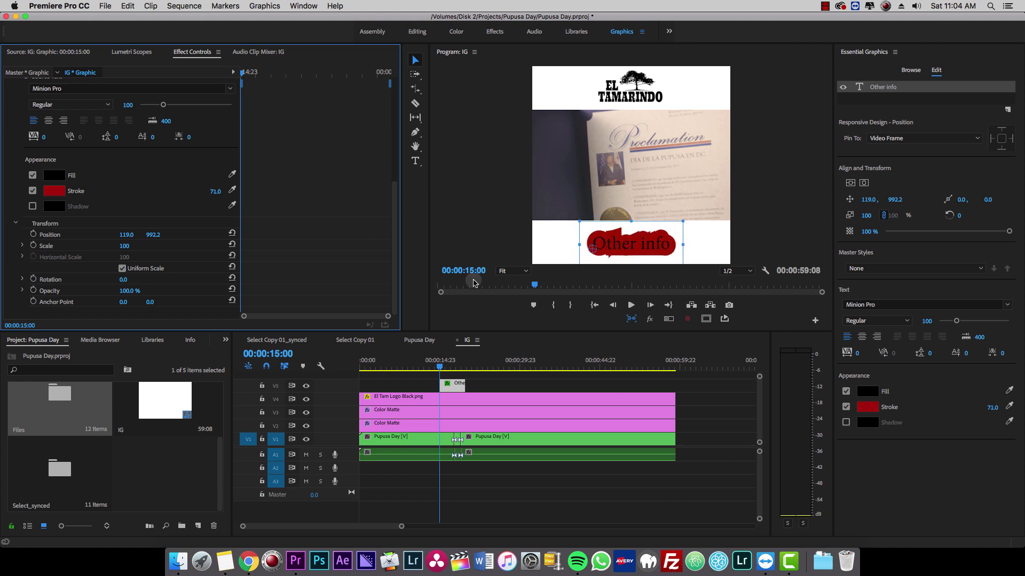
- Park the playhead at 00:00:28:04 and open Export Media settings for the IG sequence
click(510, 363)
click(489, 506)
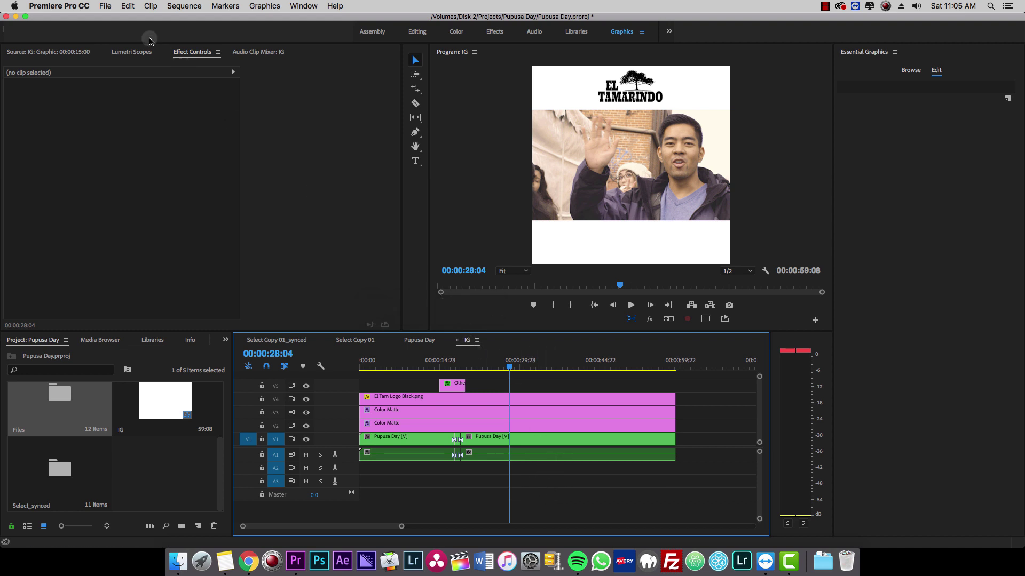
click(107, 7)
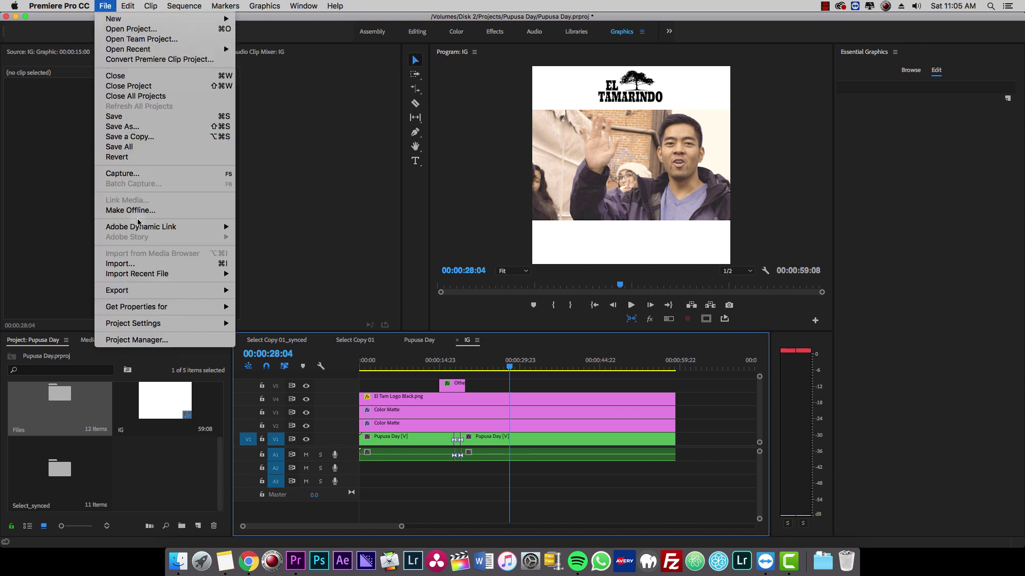
mouse_move(161, 292)
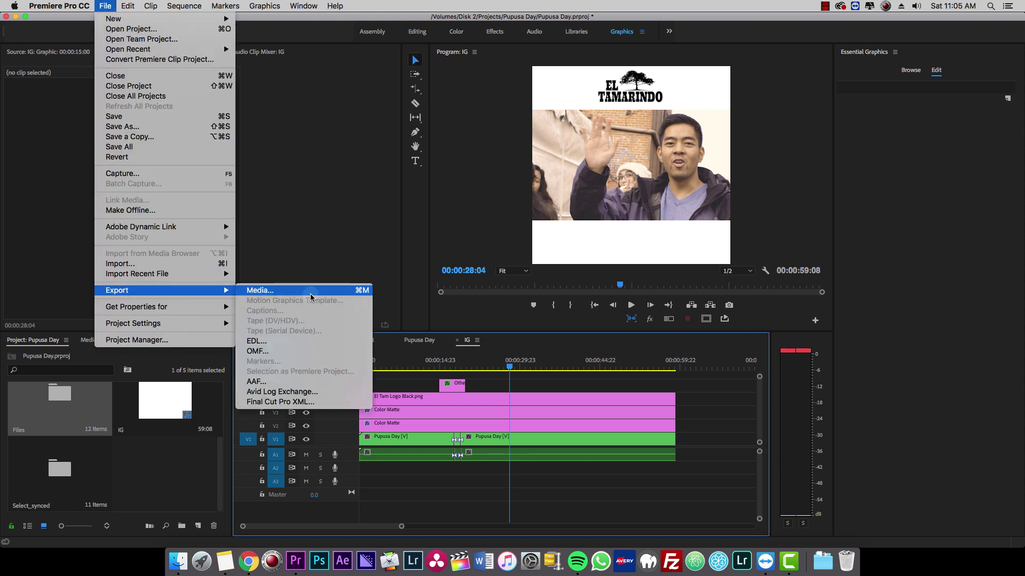
click(585, 483)
key(cmd+m)
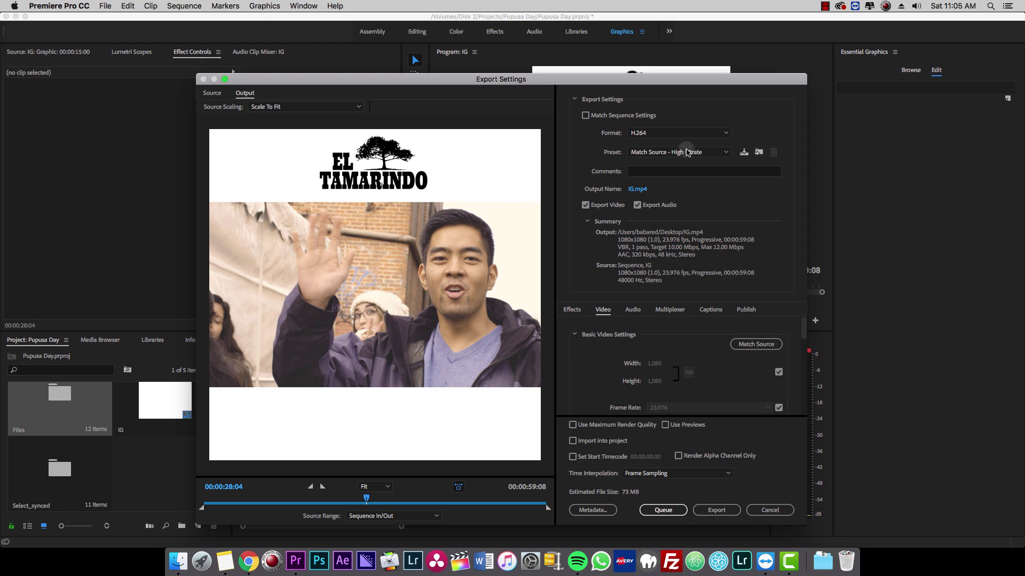
- Set the export format to H.264 with the Match Source - High bitrate preset
click(645, 134)
click(654, 133)
click(664, 152)
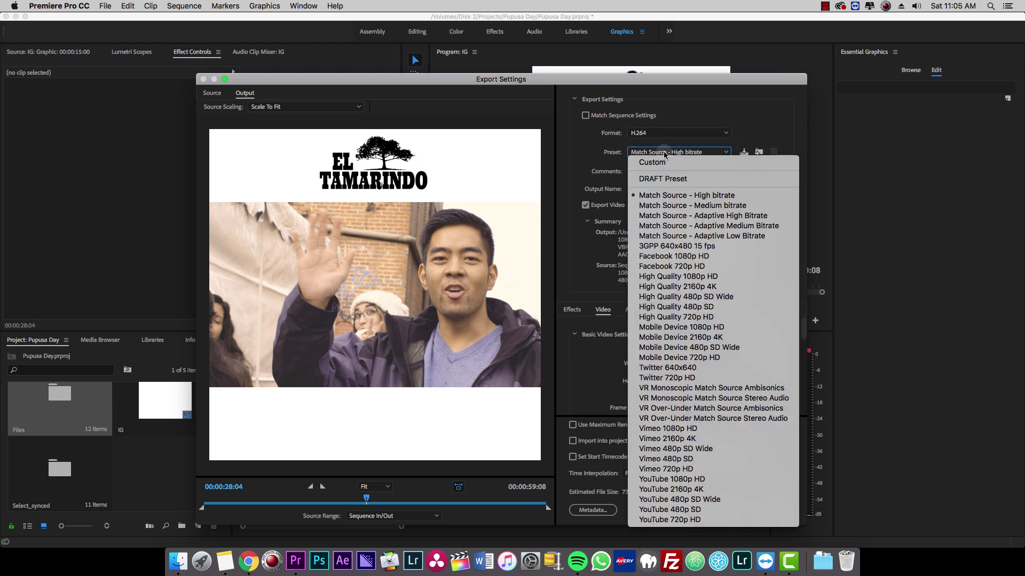
click(715, 197)
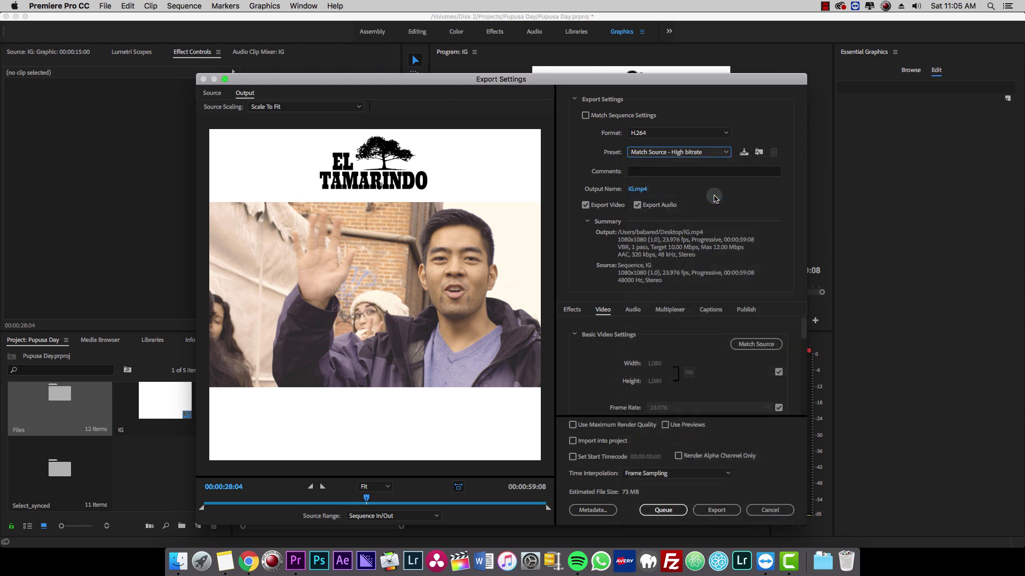
- Name the output IG.mp4 on the Desktop and start the export
click(632, 189)
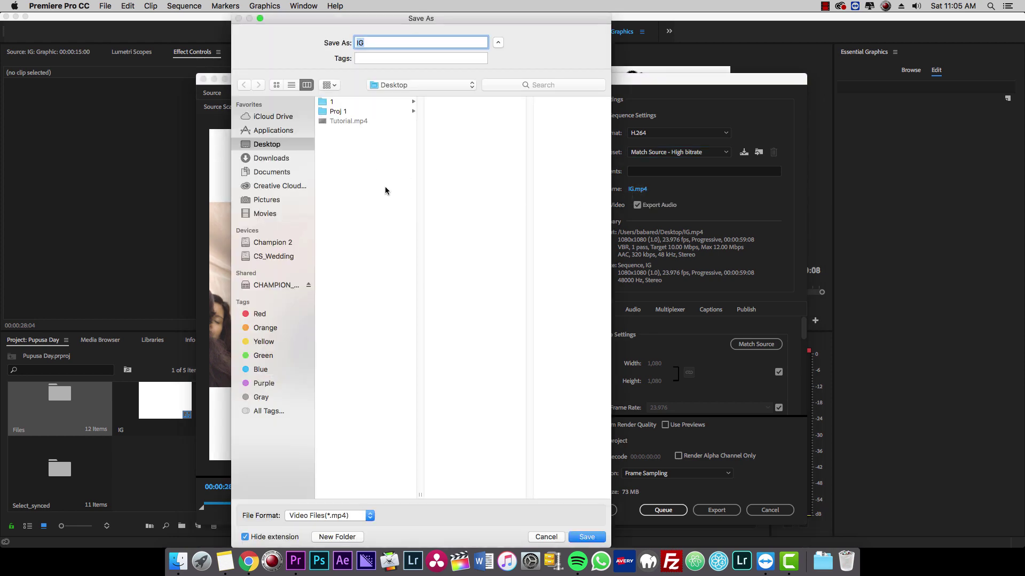
click(587, 538)
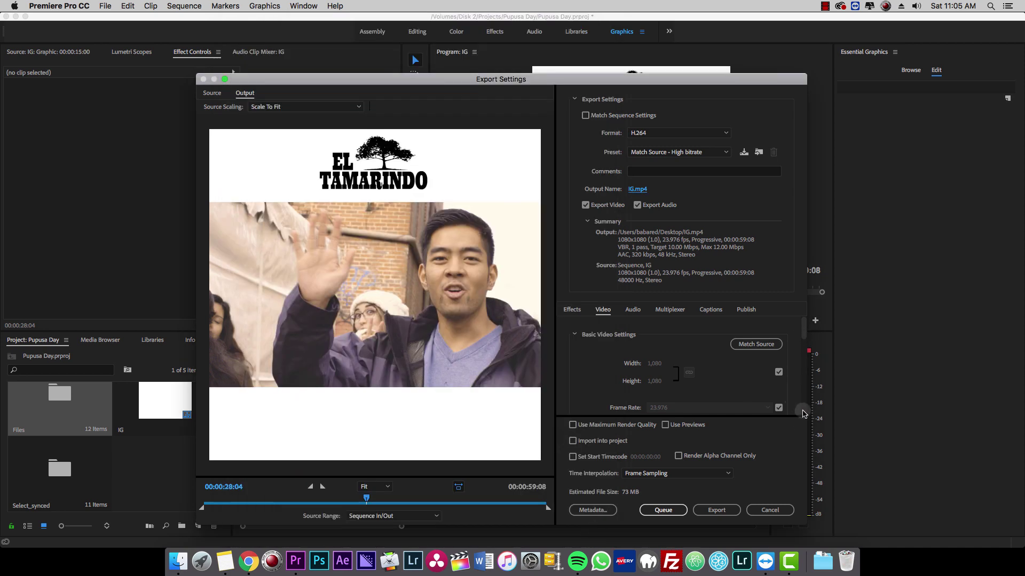
click(725, 512)
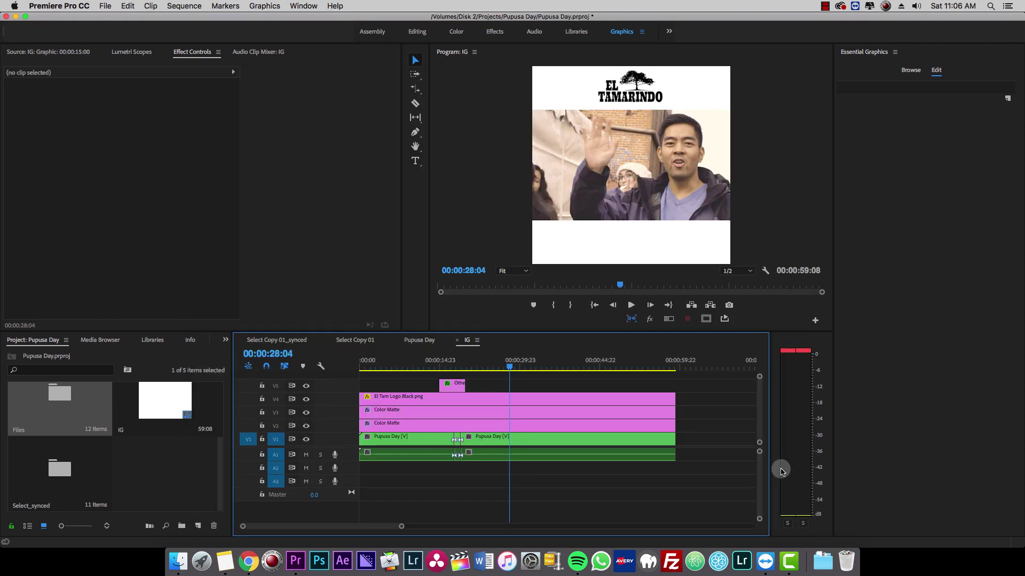
- Find IG.mp4 on the Desktop in Finder and preview it with Quick Look
click(177, 562)
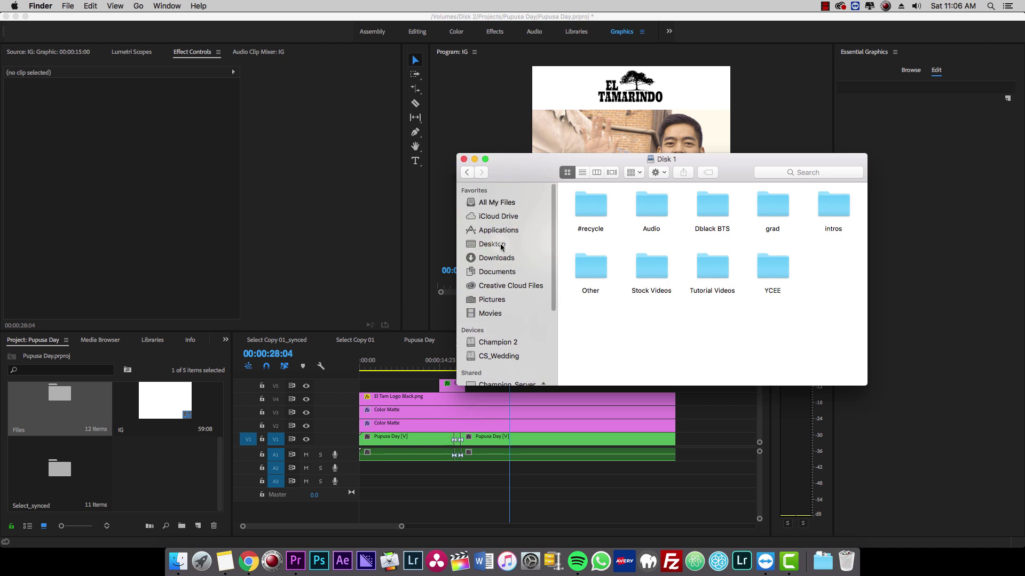
click(500, 245)
click(645, 192)
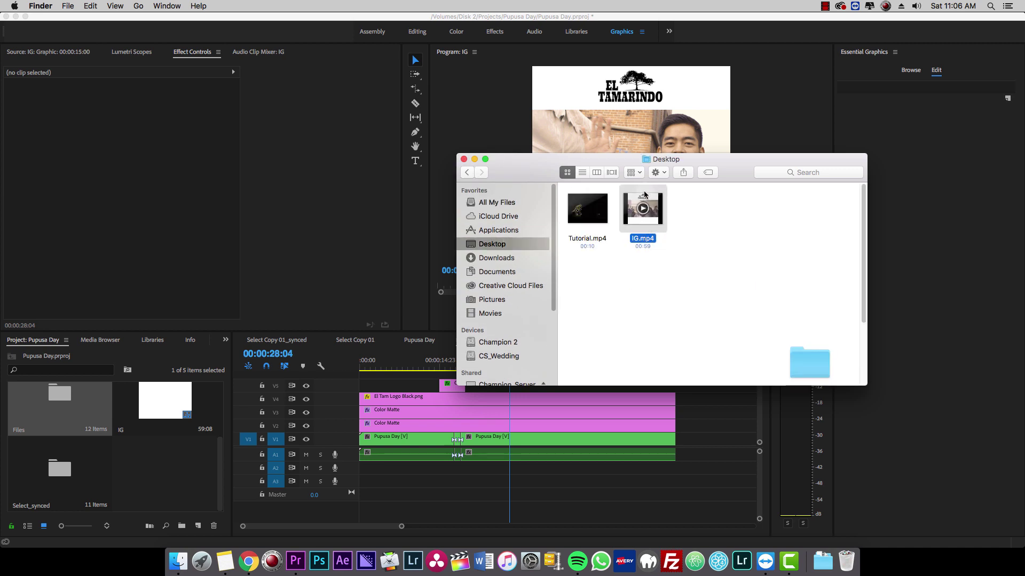
key(space)
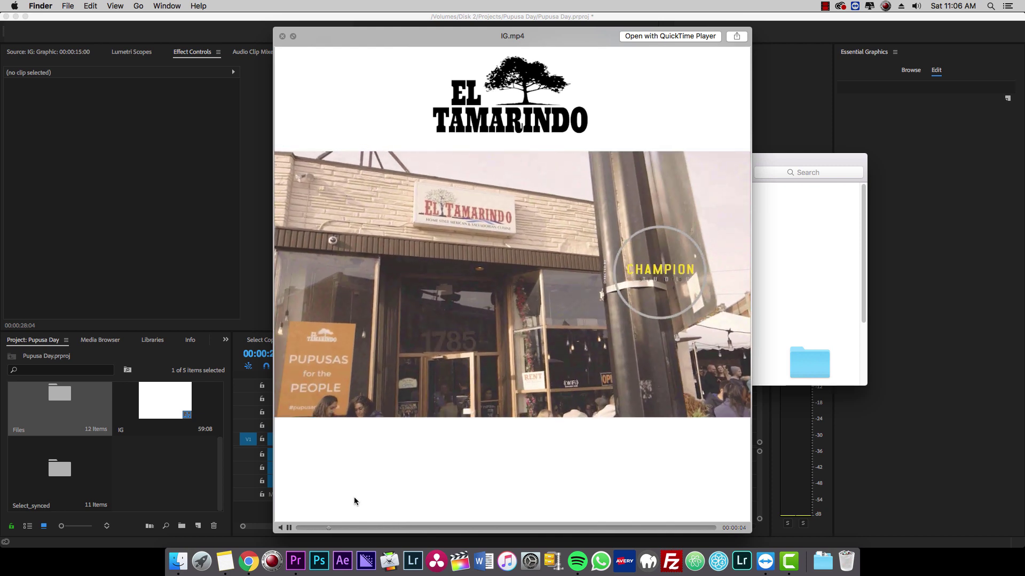
key(space)
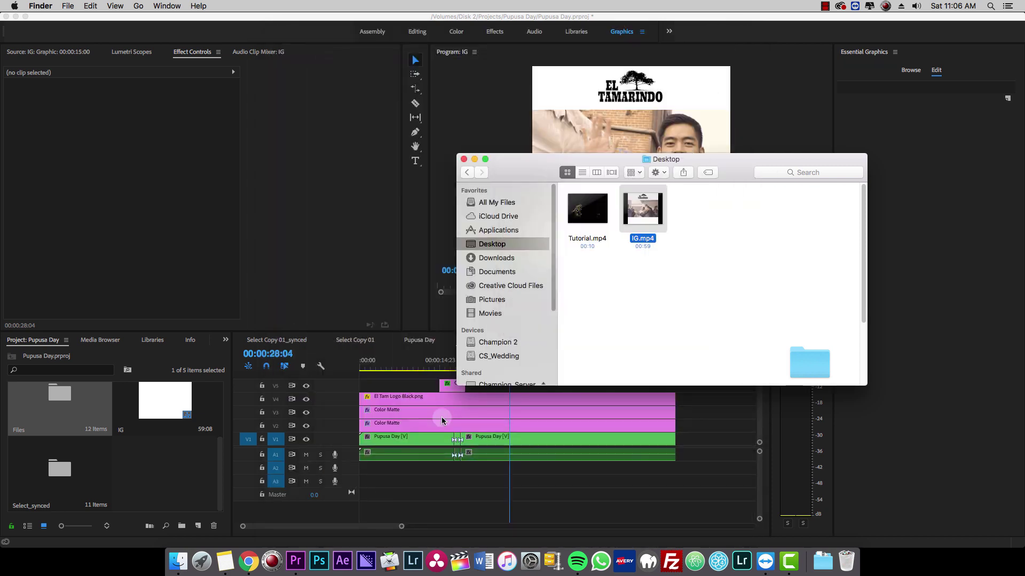
click(667, 295)
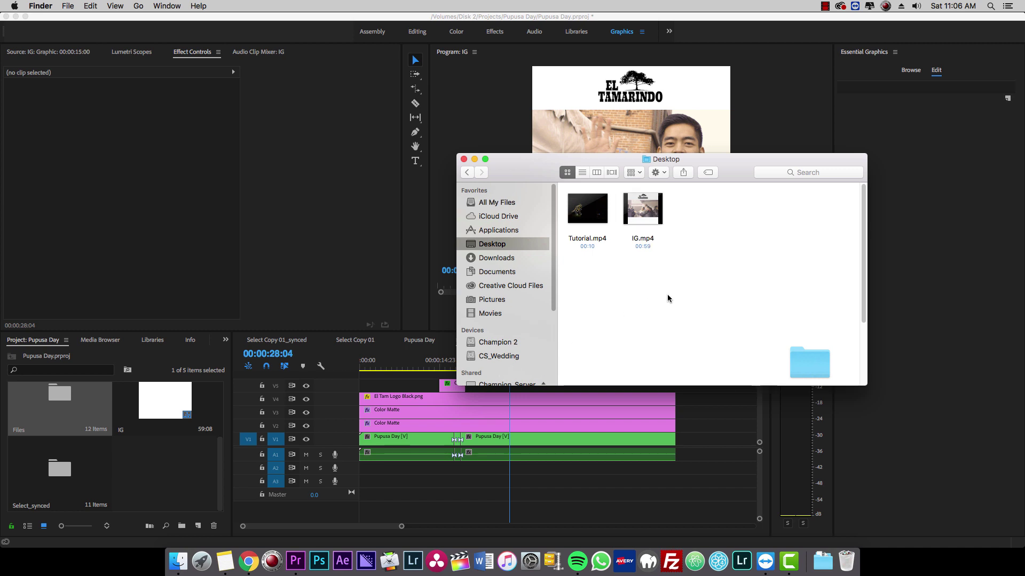
- Bring Premiere Pro's IG sequence timeline back in front of Finder
click(542, 492)
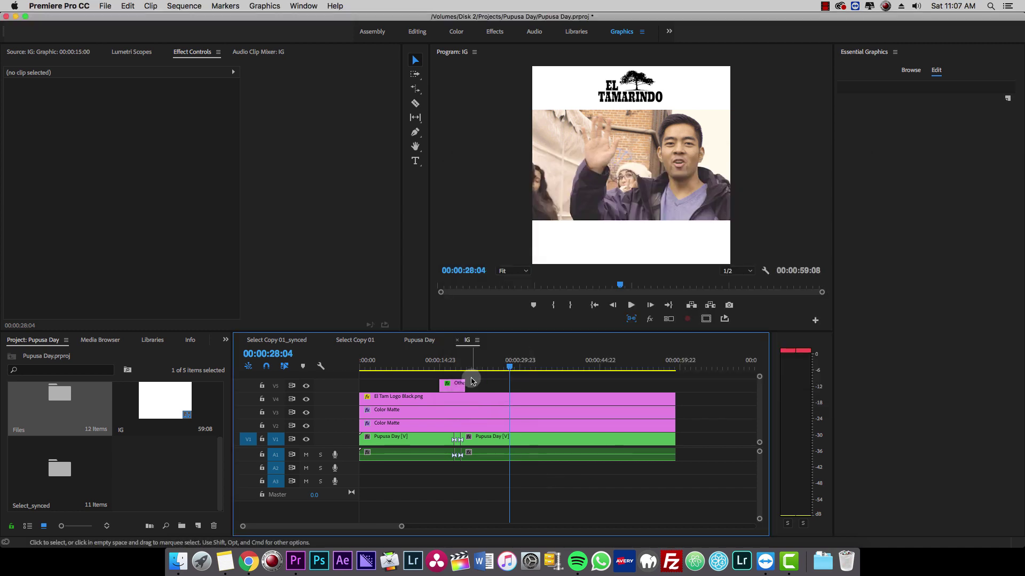